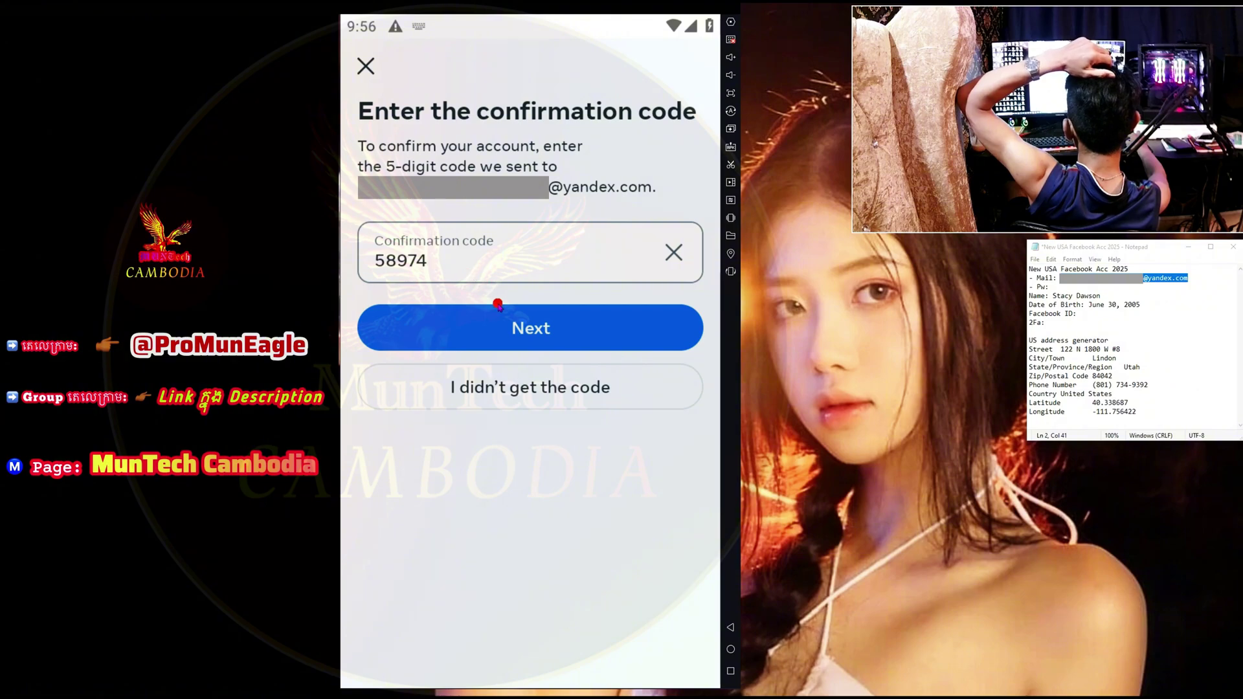
Submit the emailed 5-digit confirmation code to move on to adding a profile picture.
click(551, 332)
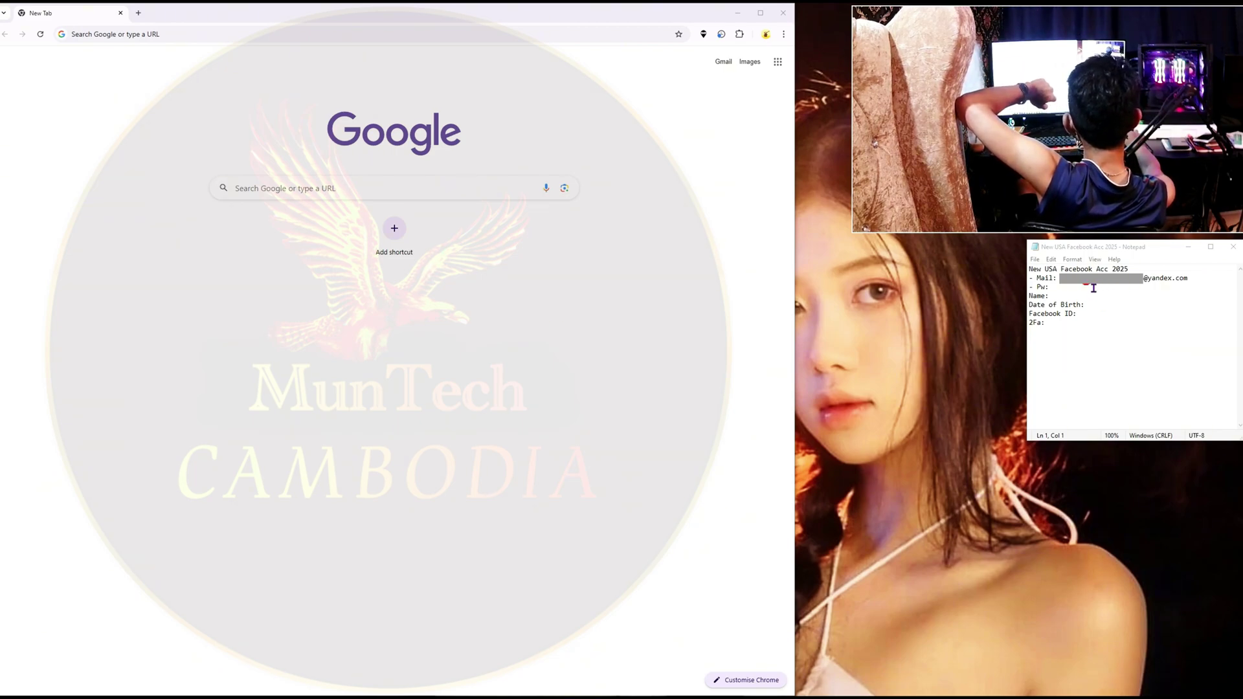
drag(1060, 280, 1175, 284)
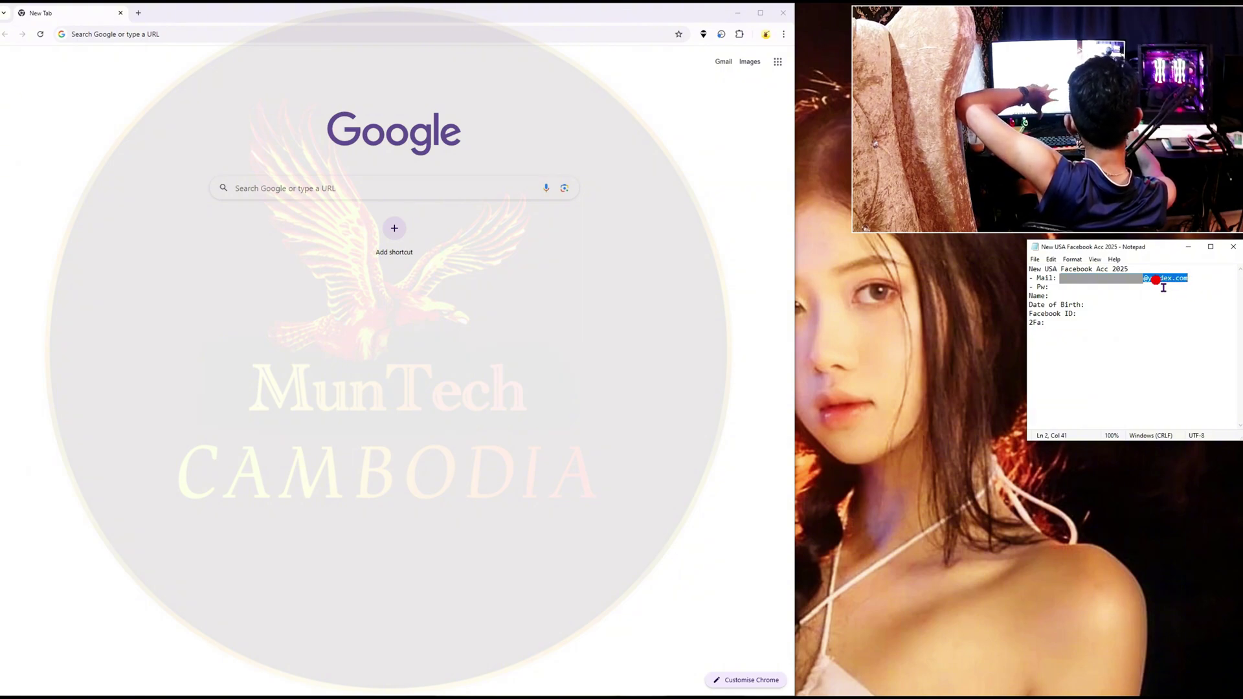
click(1062, 289)
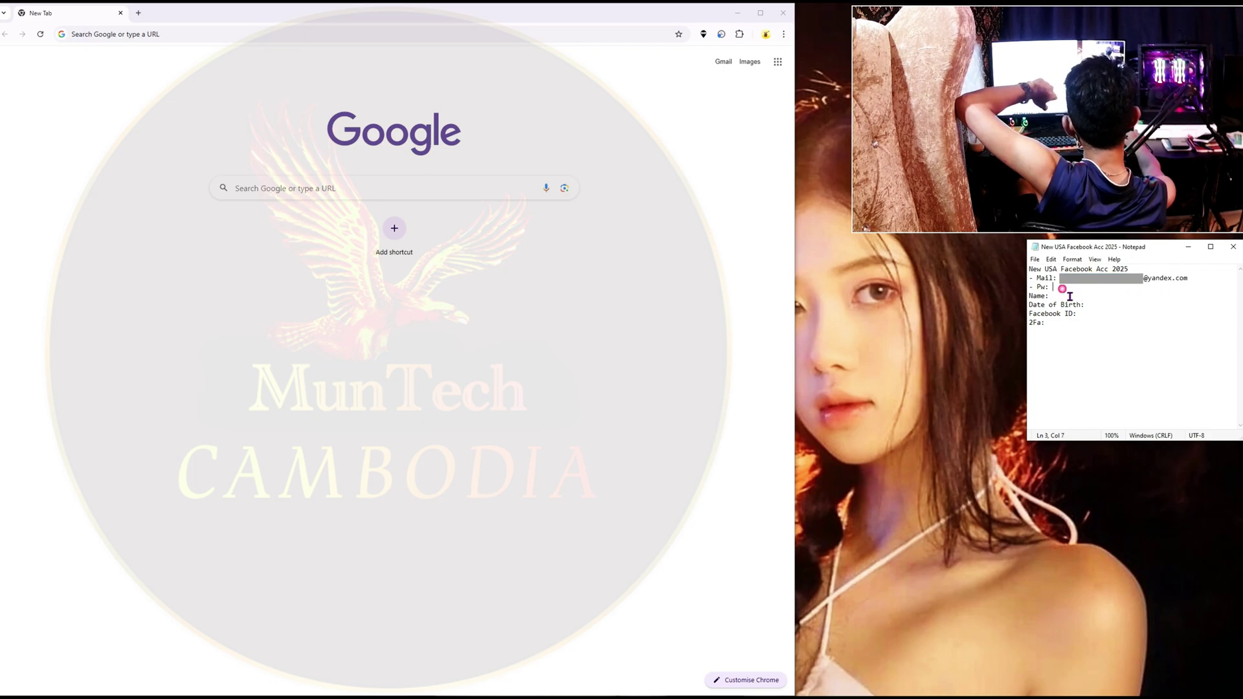
drag(1029, 295, 1105, 322)
click(1055, 296)
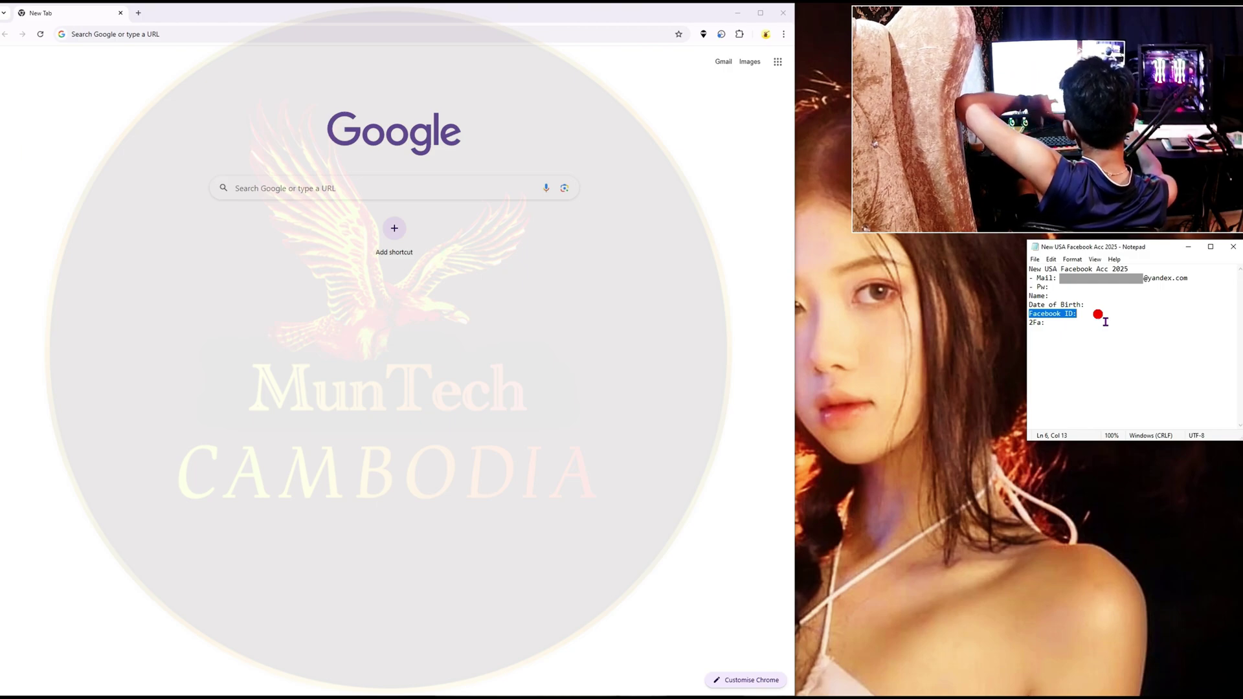
drag(1031, 324, 1076, 332)
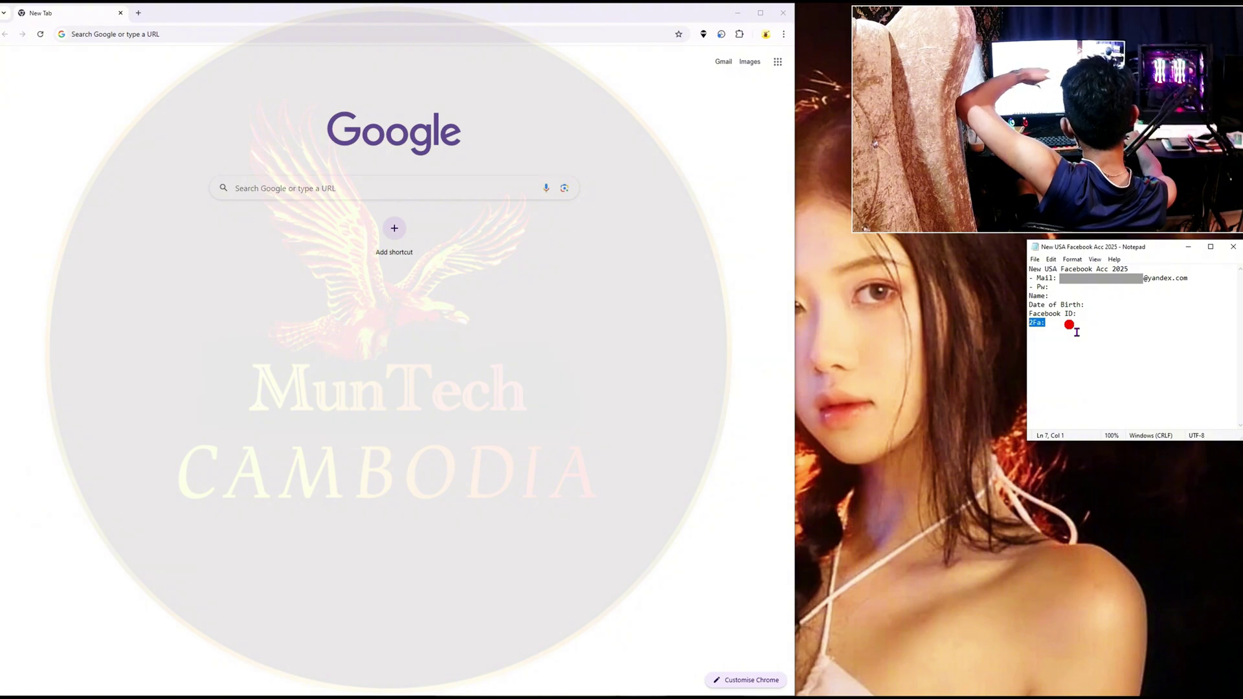
click(363, 332)
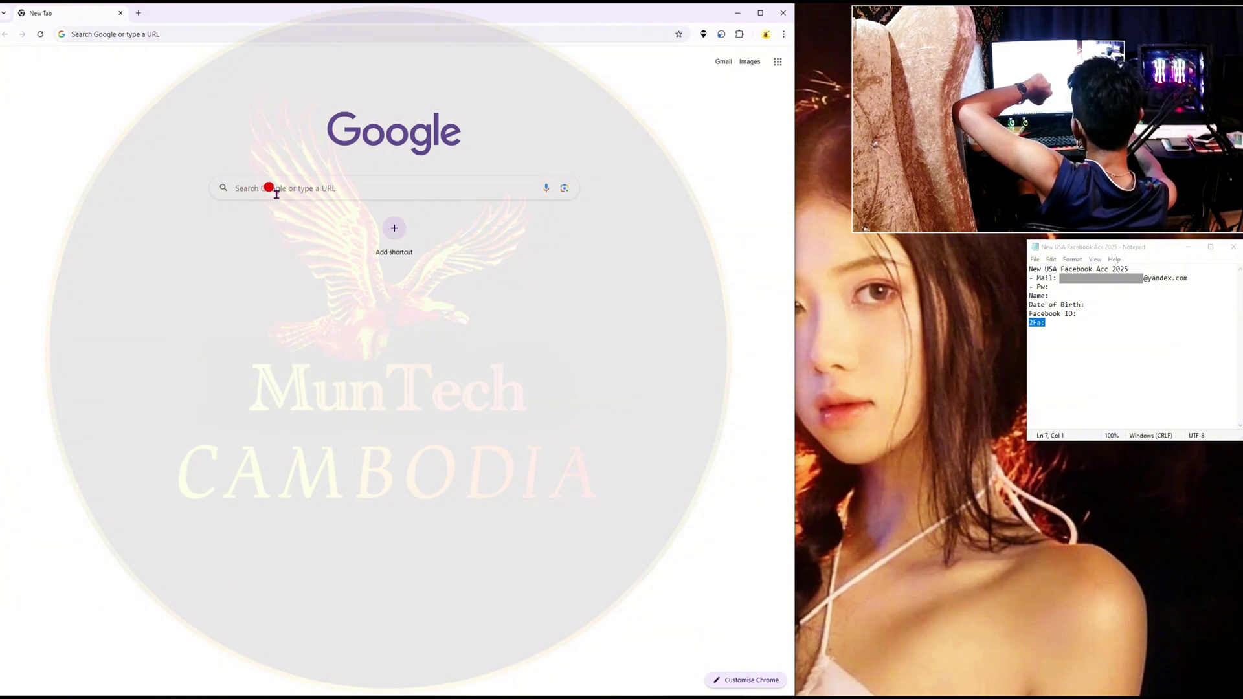
Search Google for 'fake name generator in us' and open the first fakenamegenerator.com result.
click(329, 190)
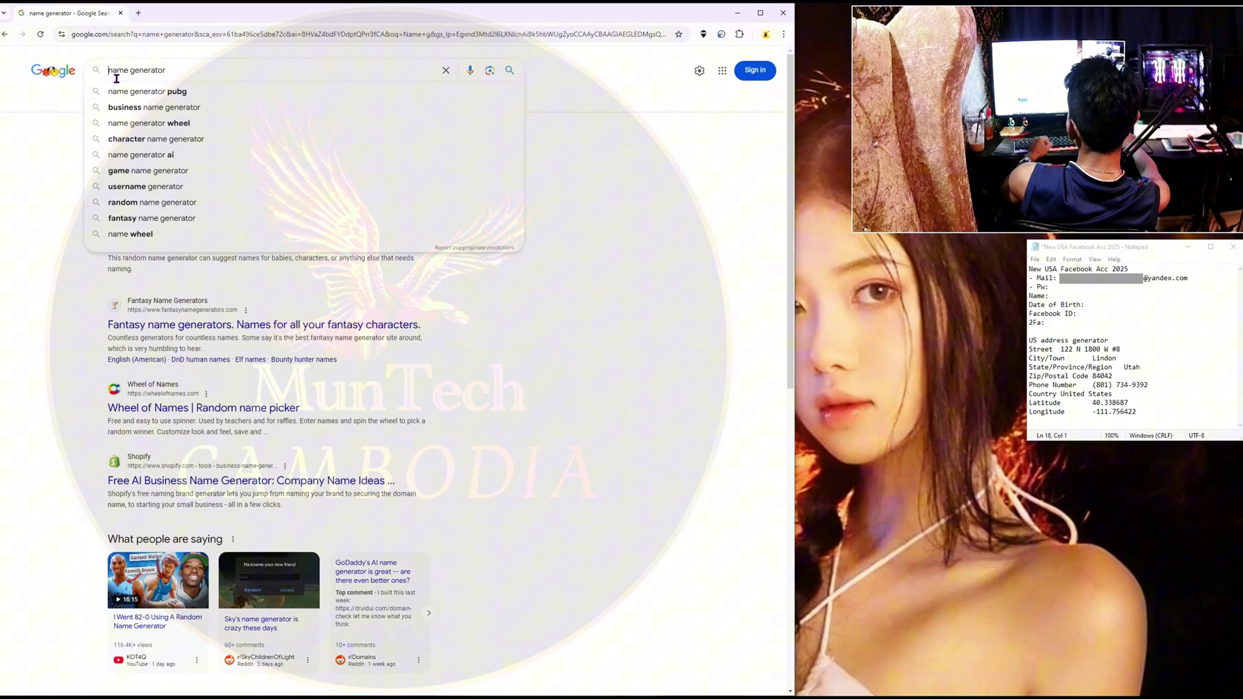
click(114, 75)
text(fake name generator)
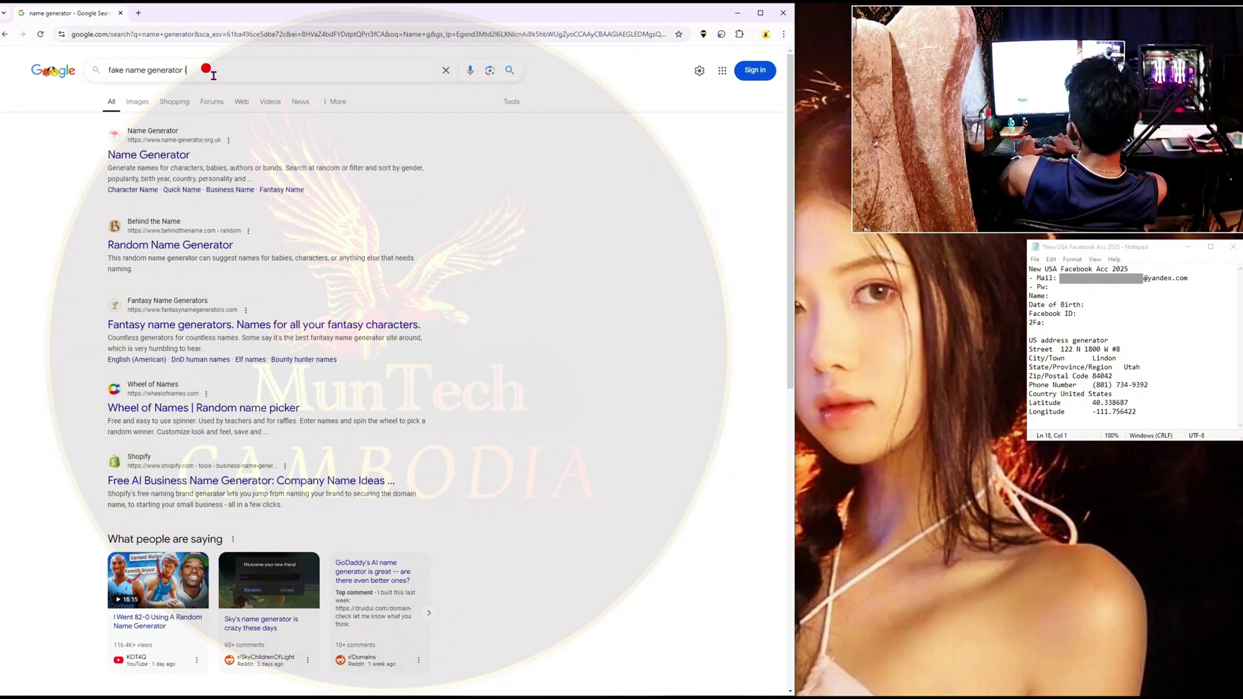
click(206, 71)
text(in us)
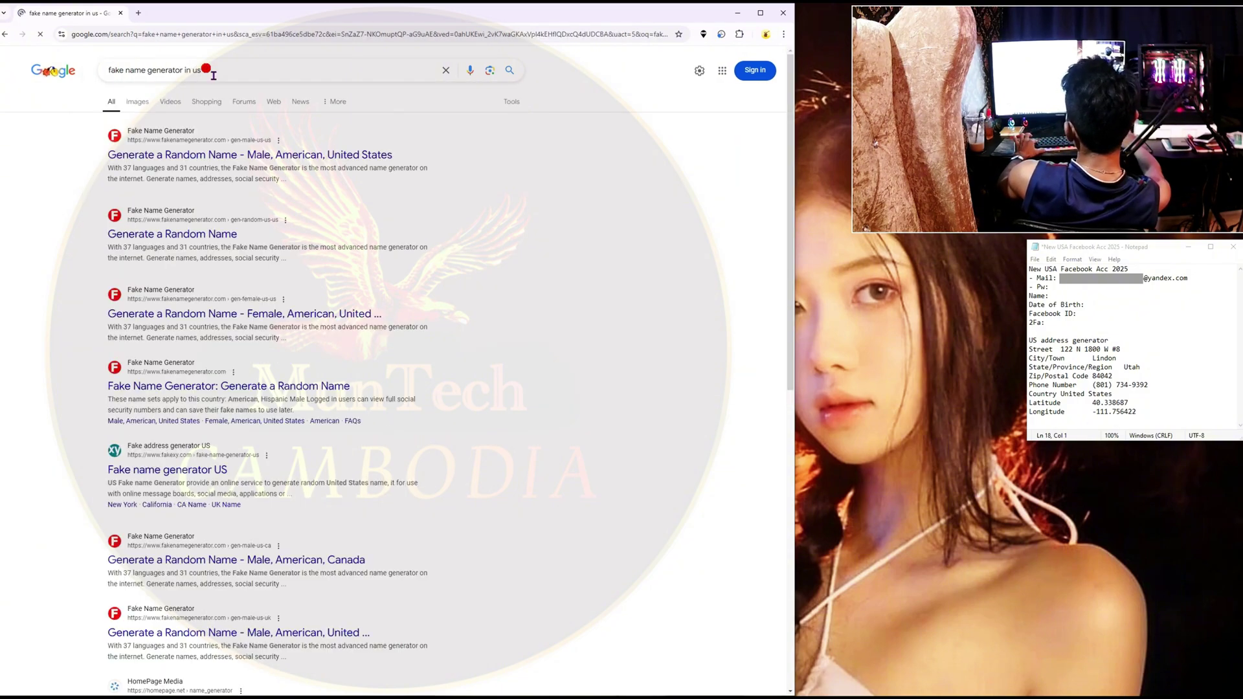
click(315, 158)
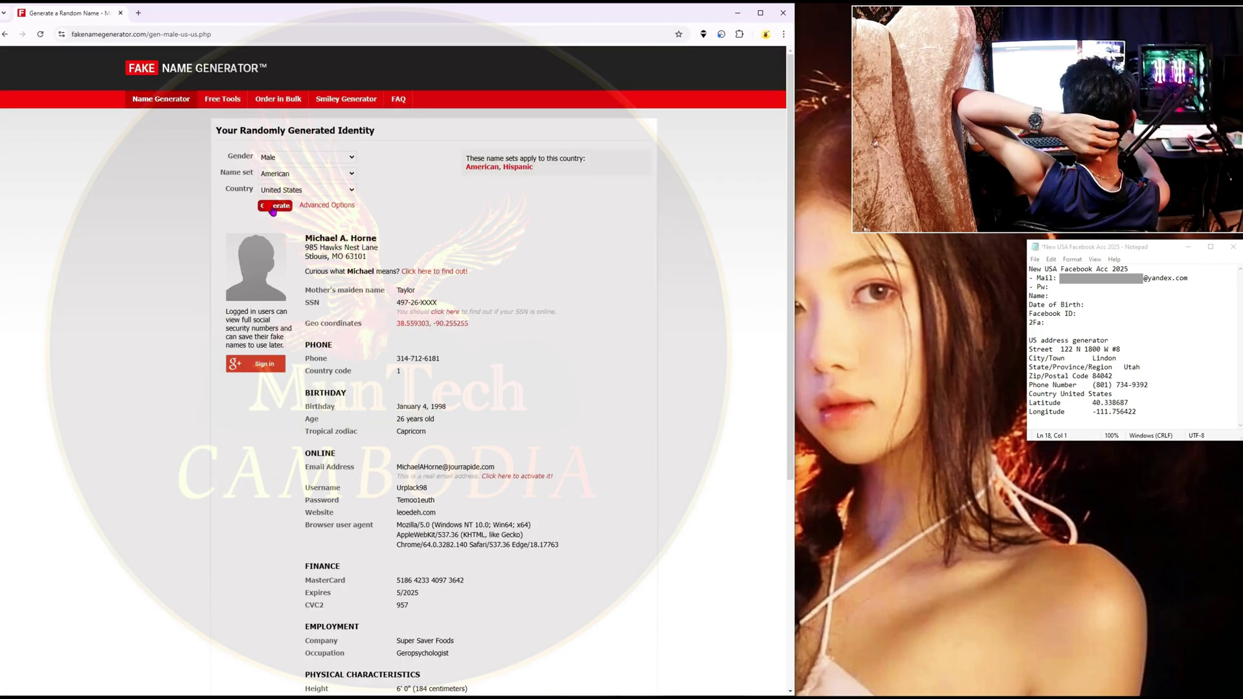
Set Gender to Female and generate a new American identity.
click(274, 208)
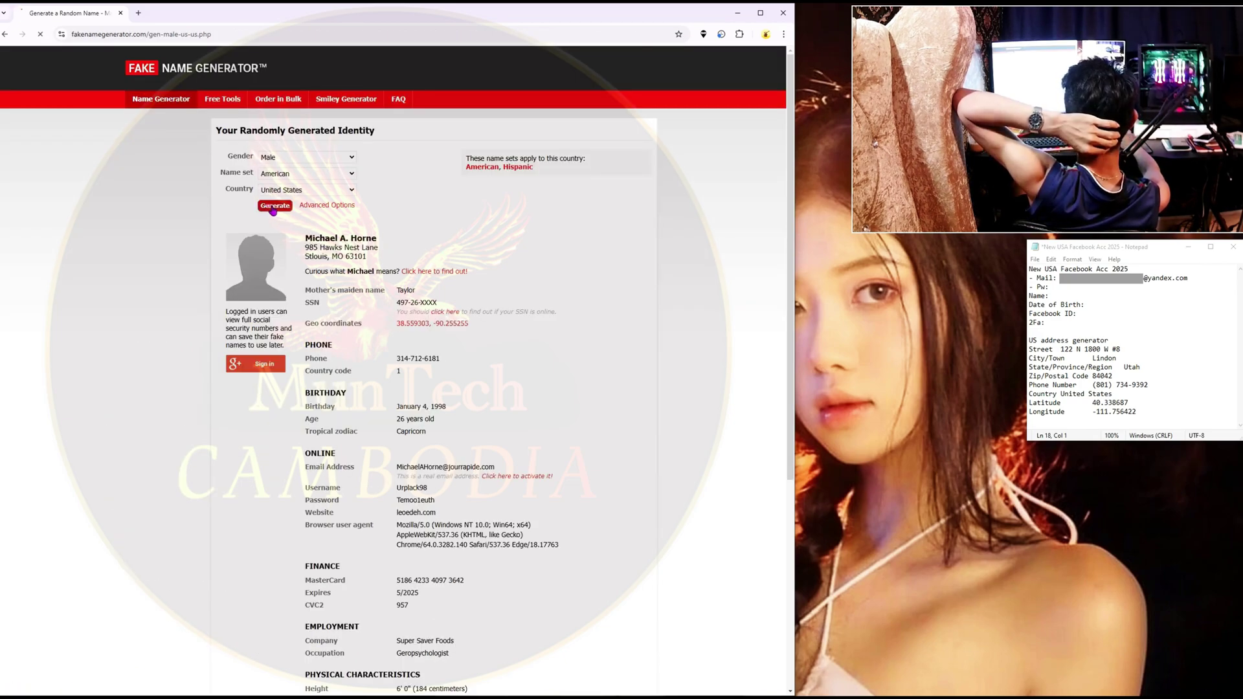
click(278, 158)
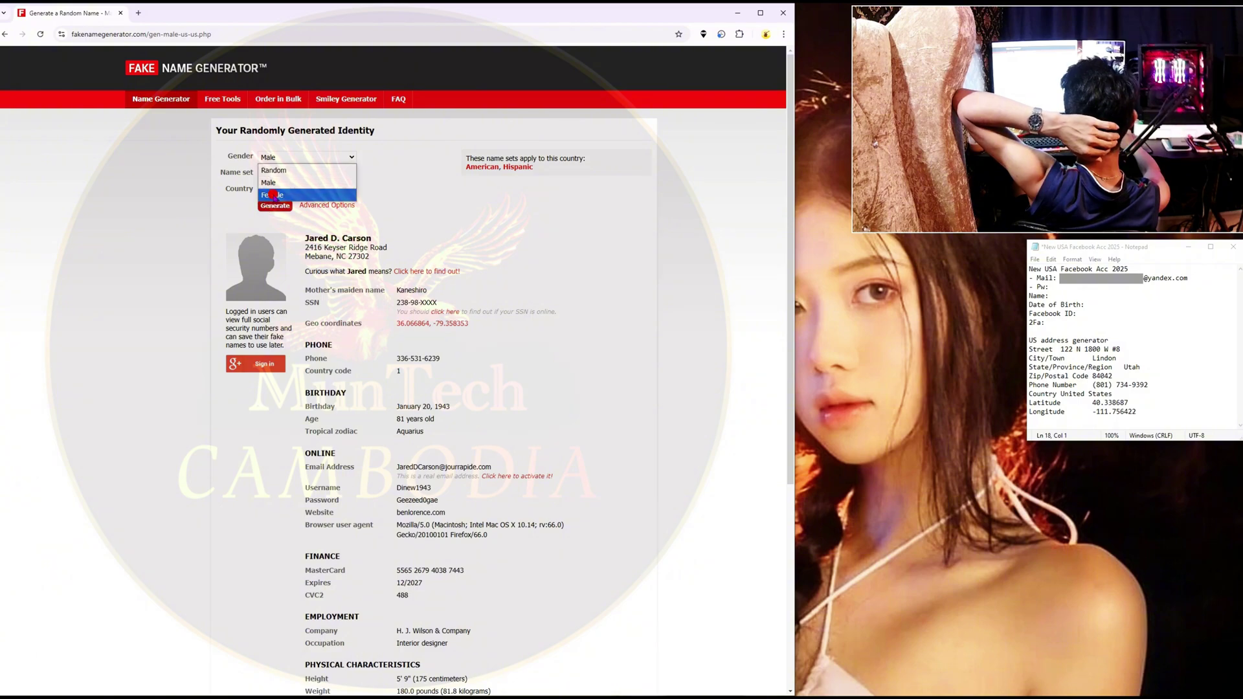
click(272, 194)
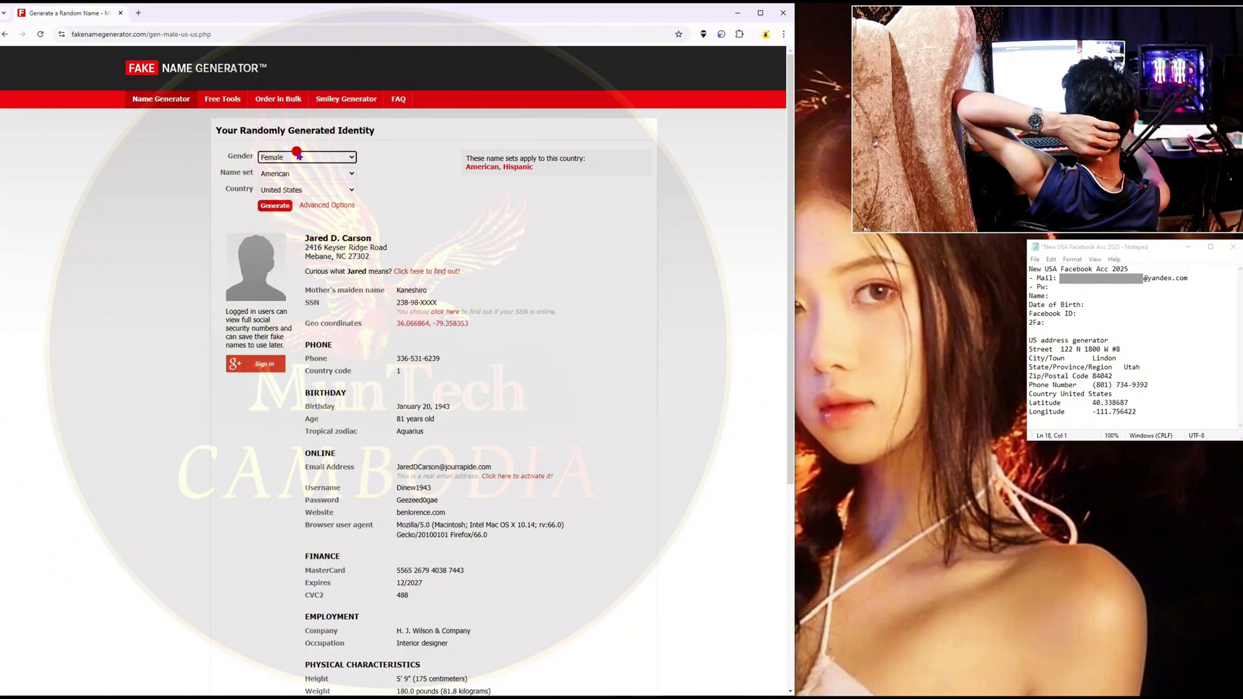
click(274, 205)
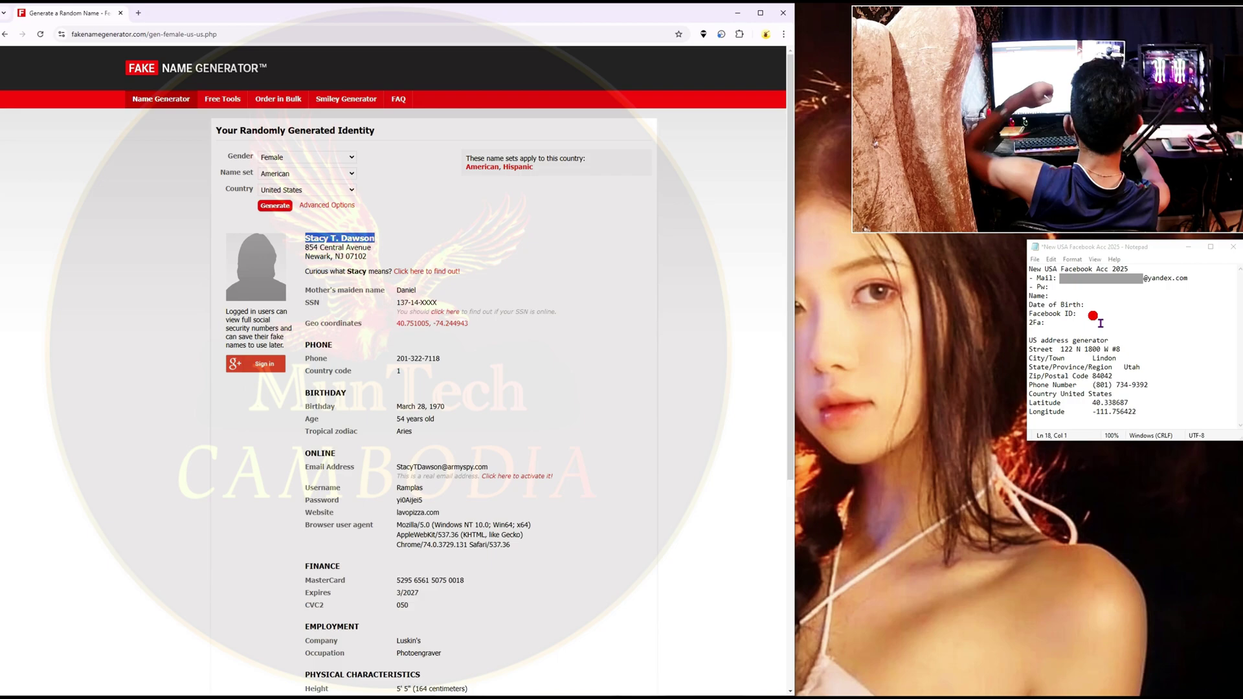
Paste the generated name on Notepad's Name line without the middle initial, then open a new tab.
click(1069, 295)
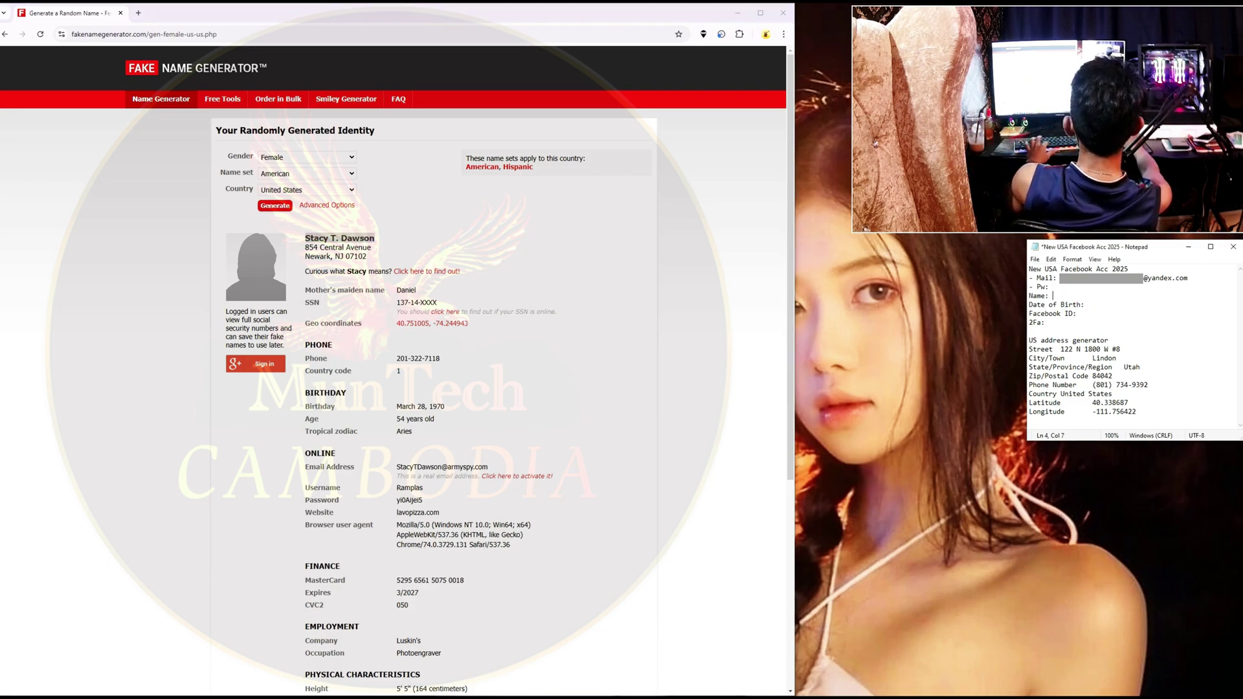
text(Stacy T. Dawson)
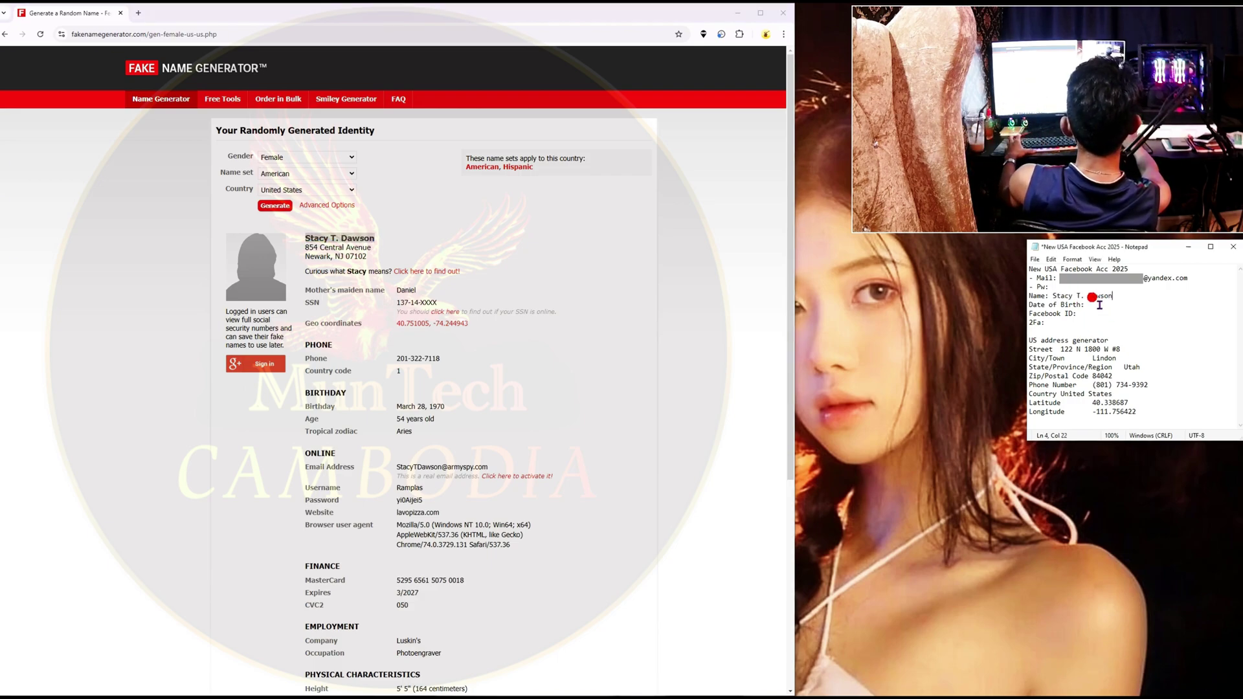
click(1088, 295)
key(BackSpace)
key(BackSpace)
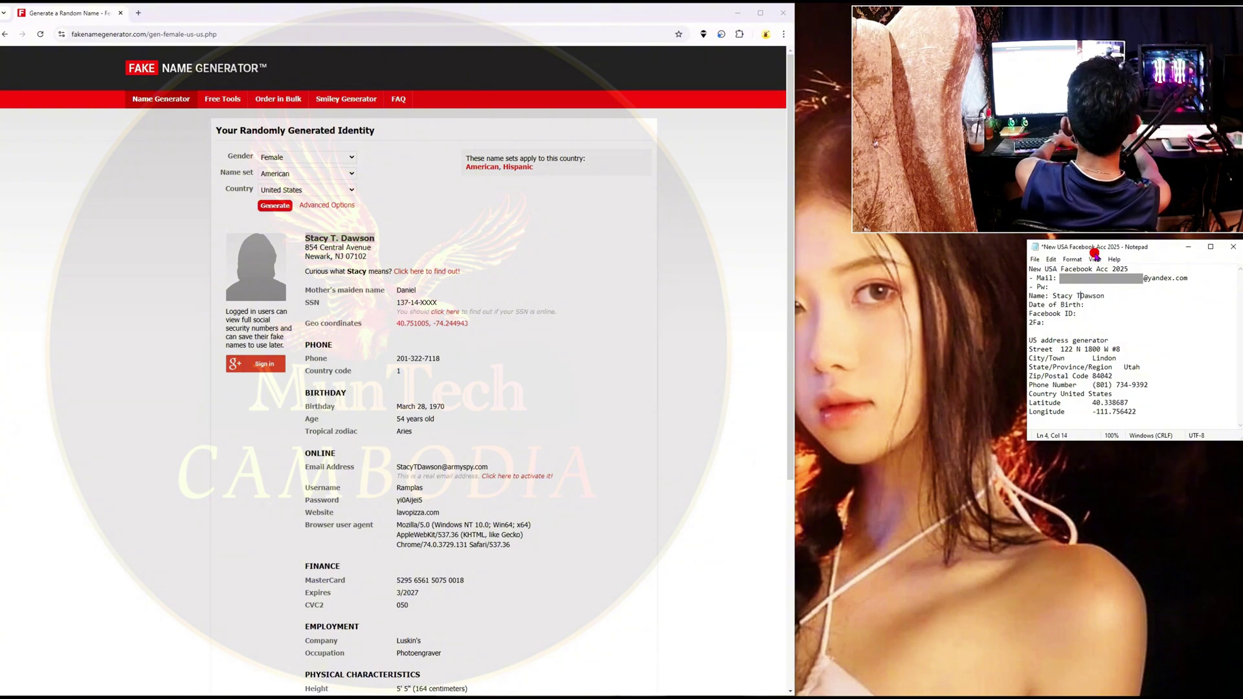
key(BackSpace)
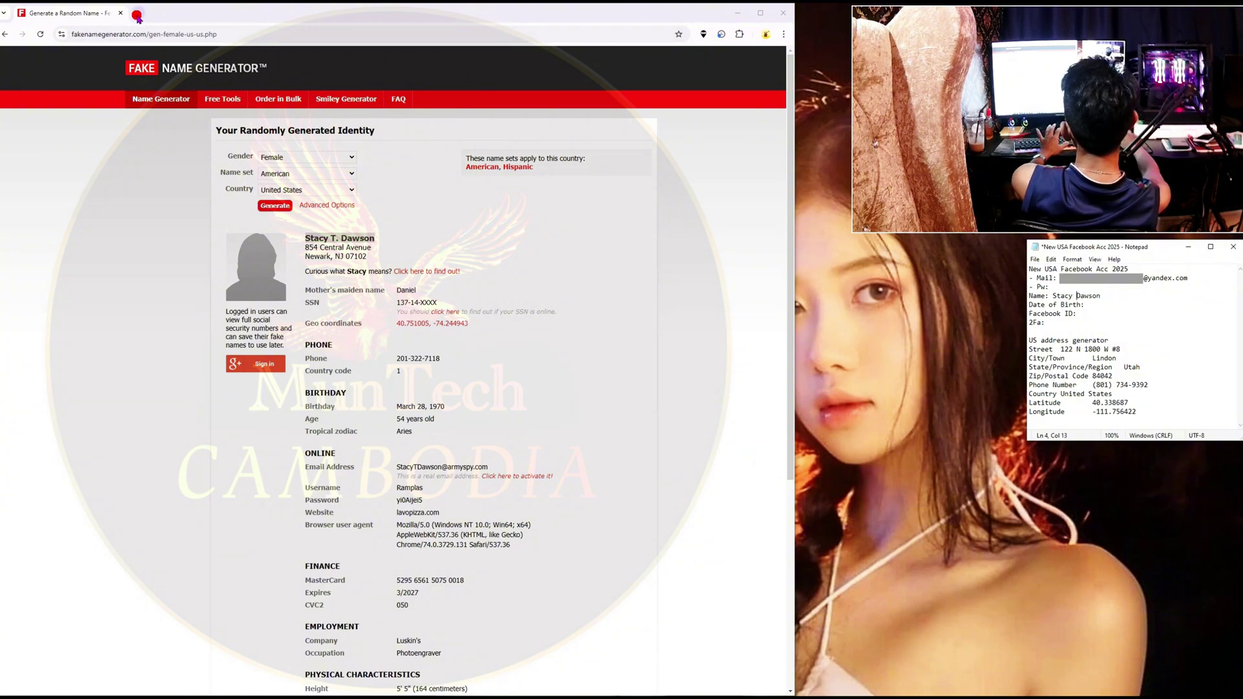
click(138, 13)
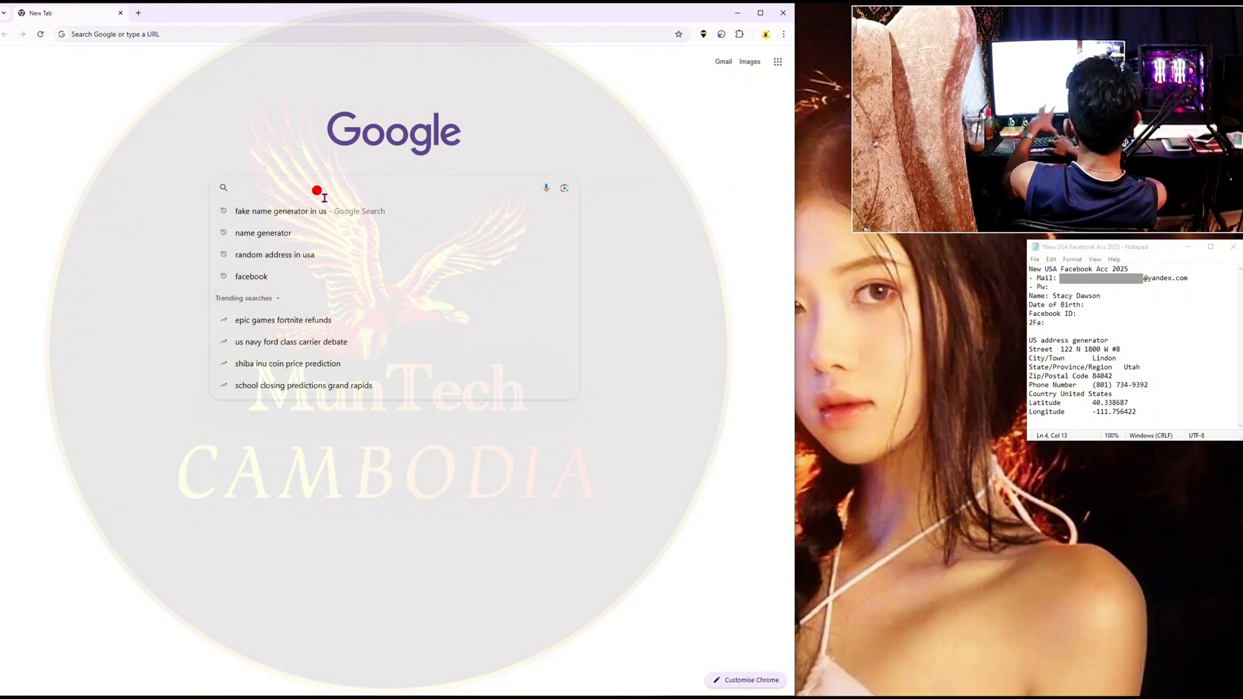
Search 'whoer' and confirm on Whoer.net that the IP is in the United States.
text(whoer)
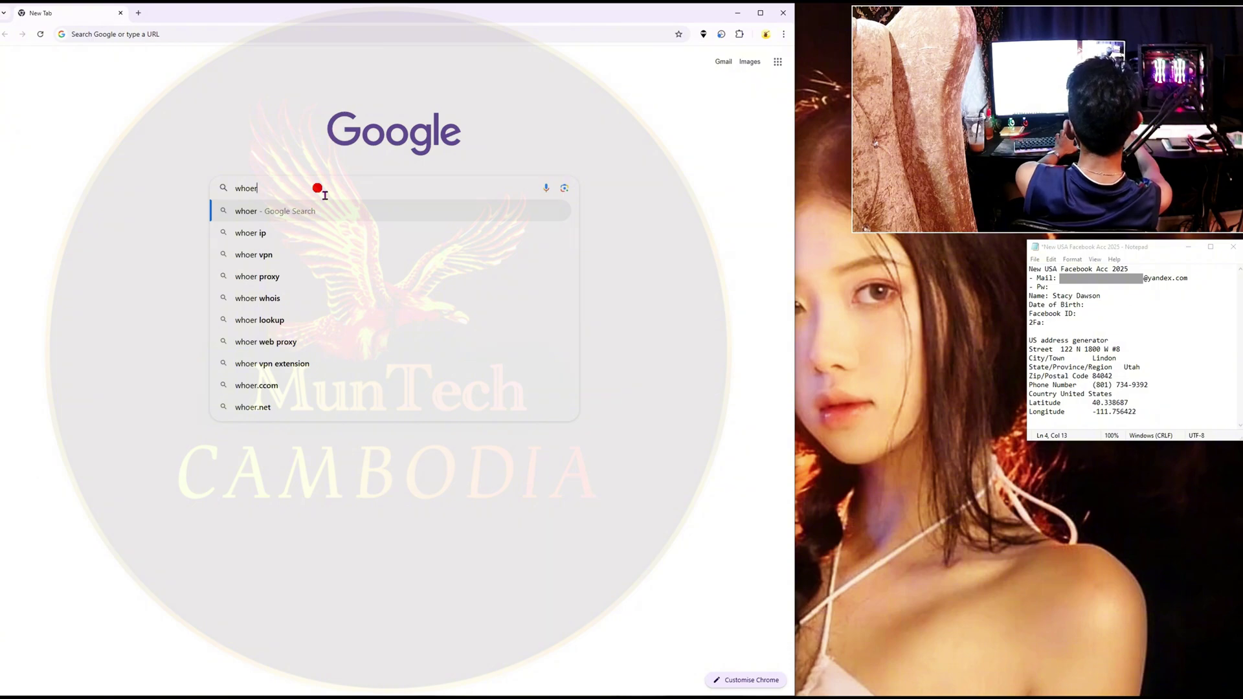
key(Return)
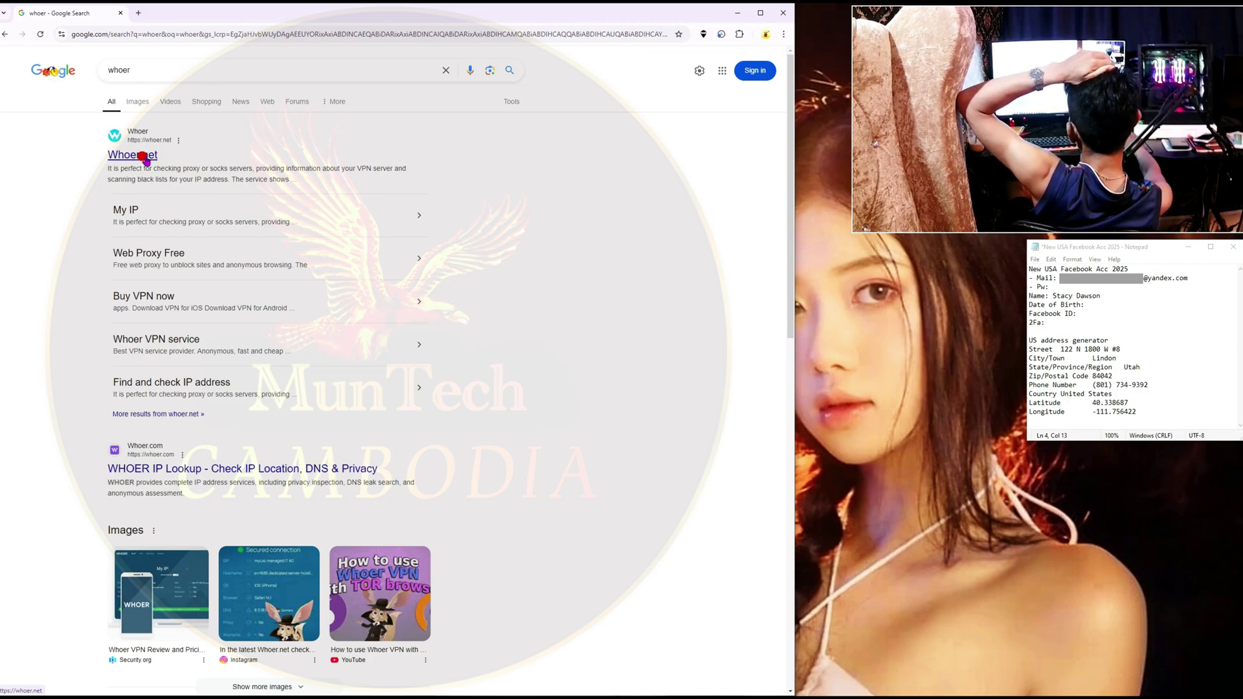
click(143, 157)
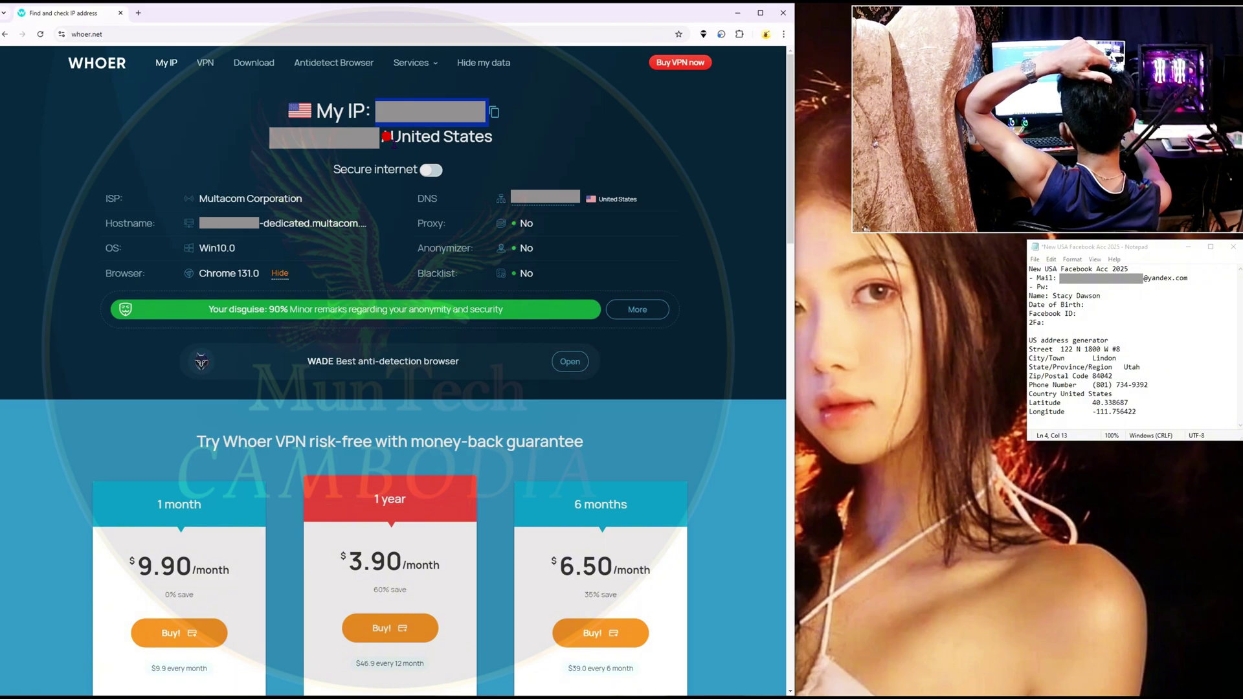
drag(387, 136, 493, 138)
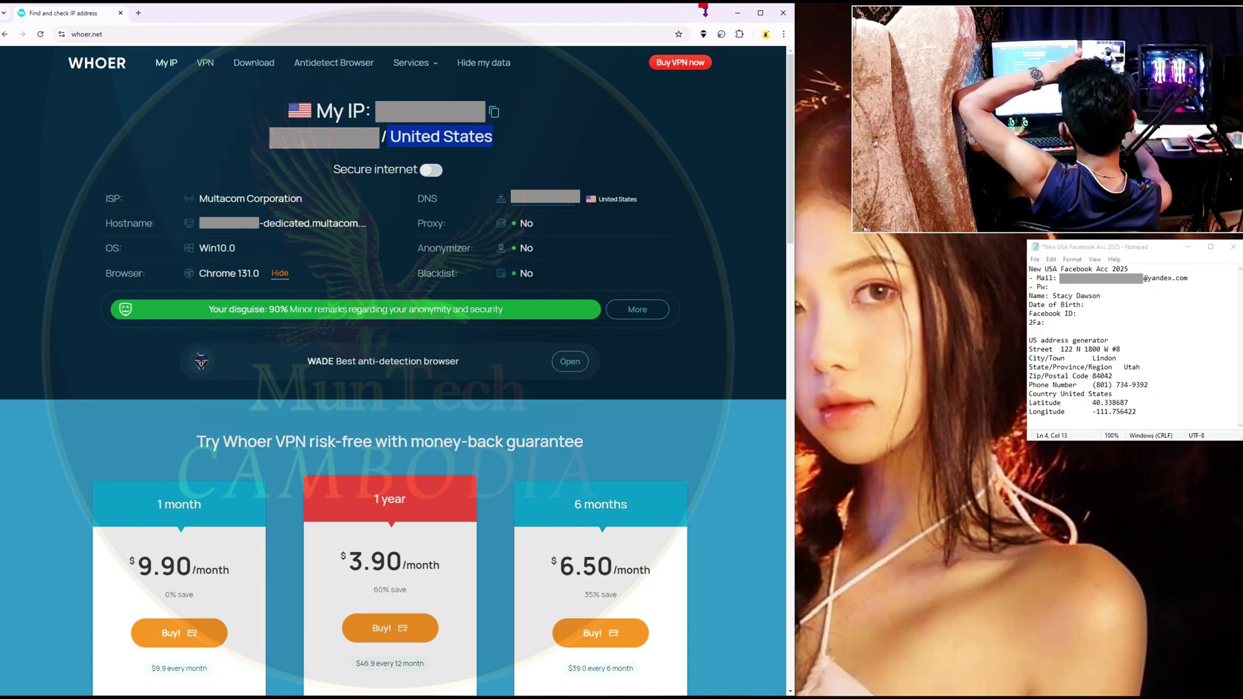
key(ctrl+n)
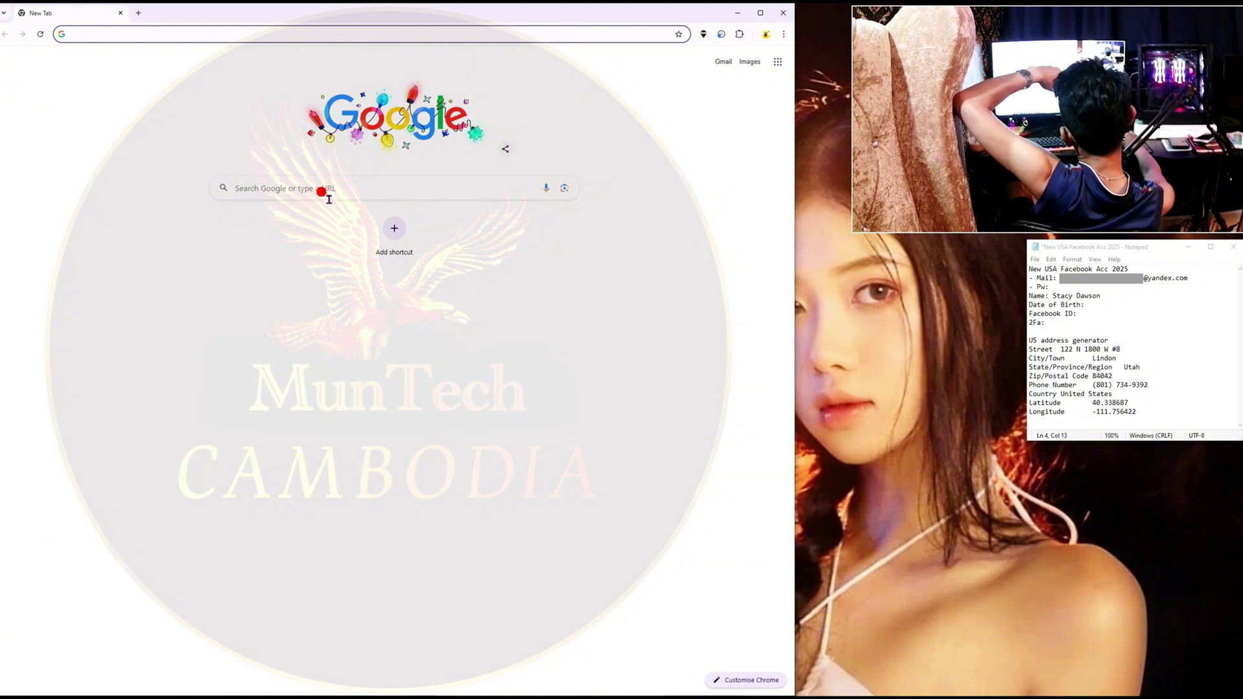
click(1140, 304)
text(June 30, 2005)
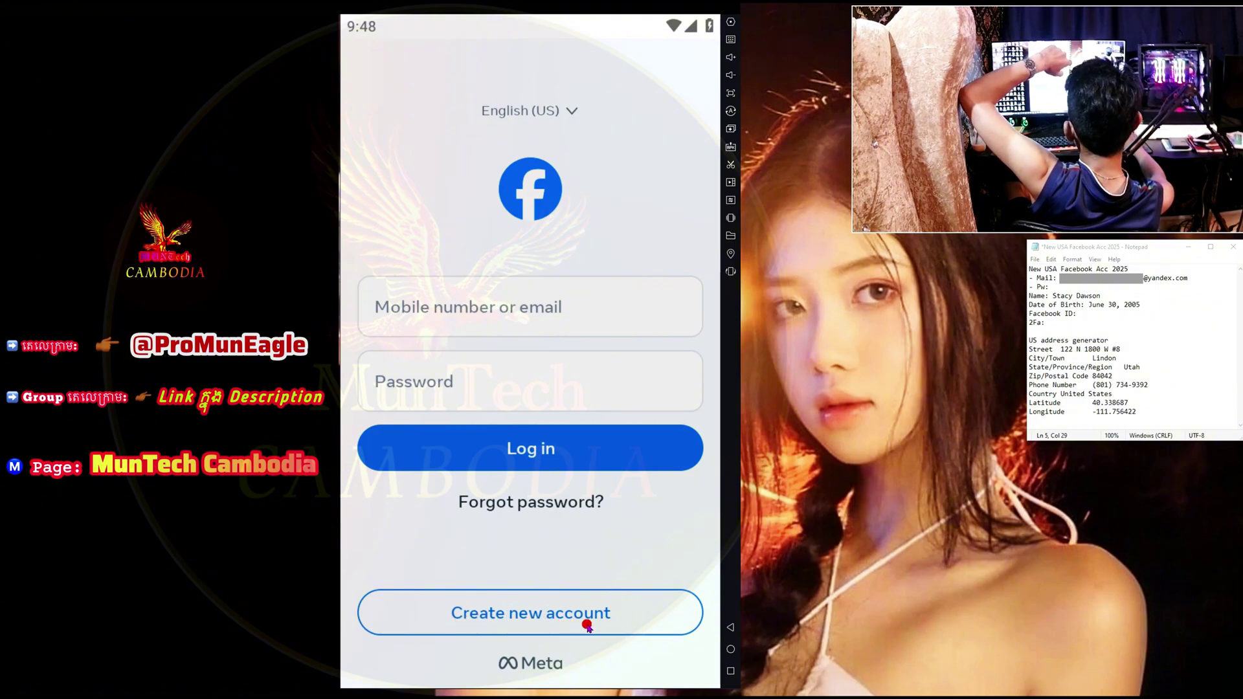
Start a new Facebook account, deny contacts access, and enter the generated first and last name.
click(587, 626)
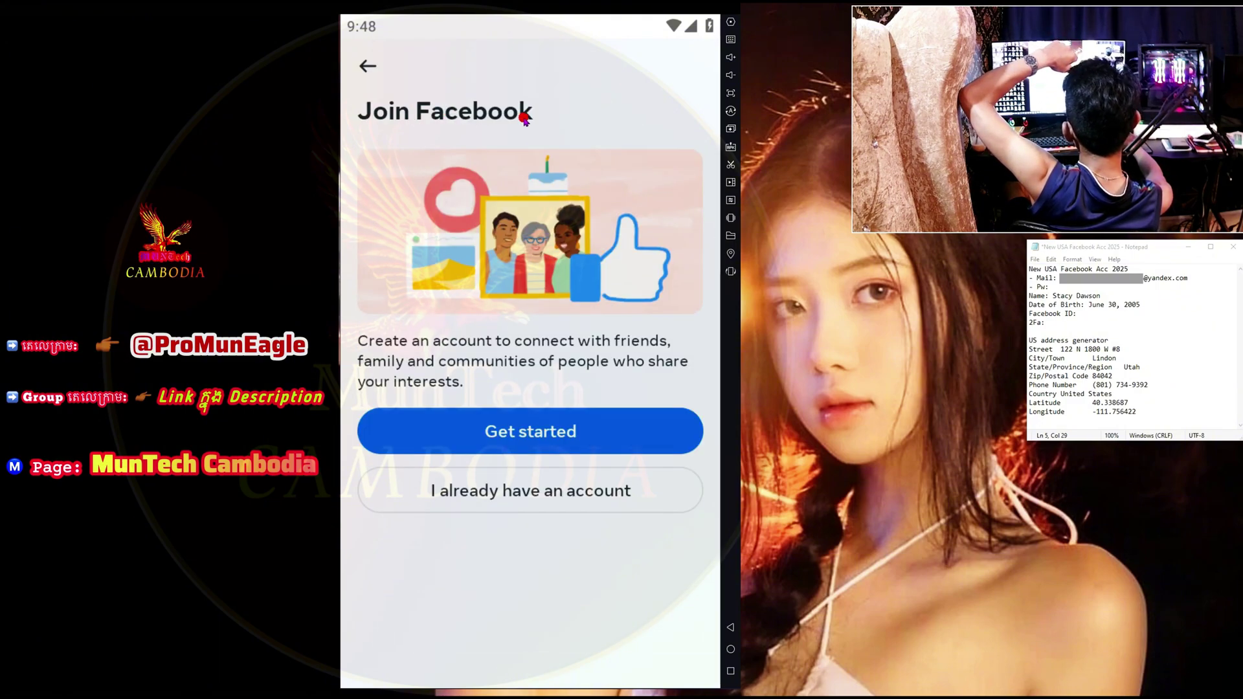
click(562, 440)
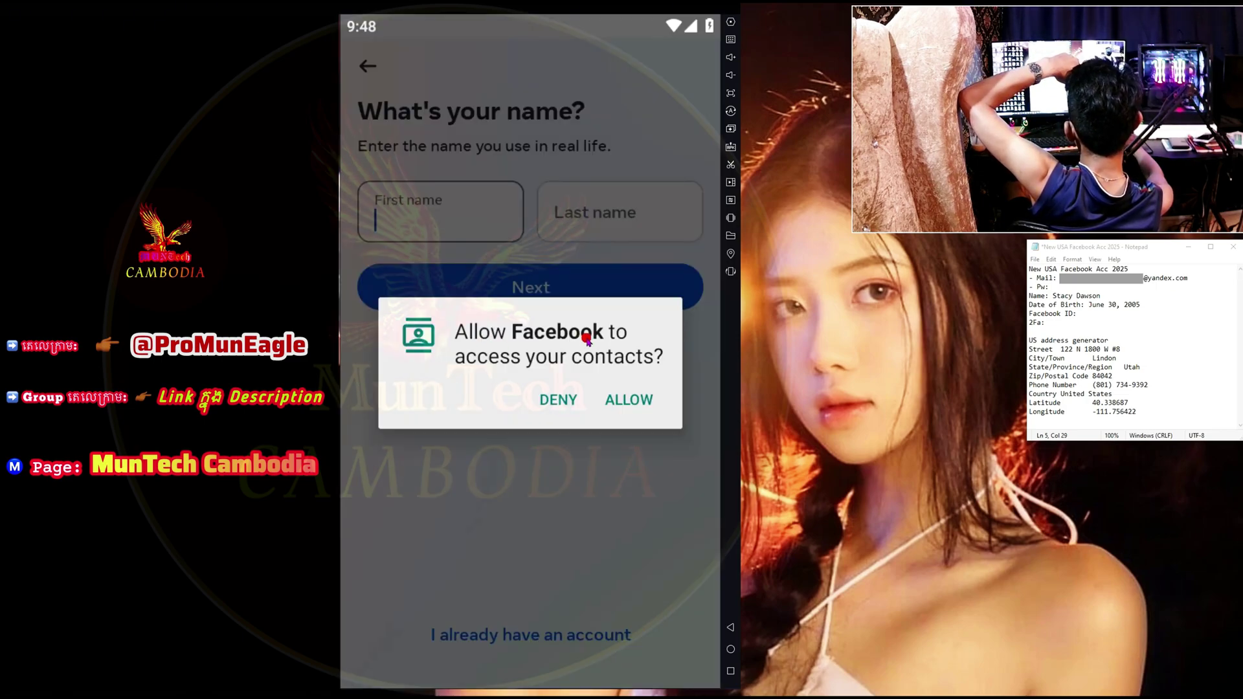
click(546, 402)
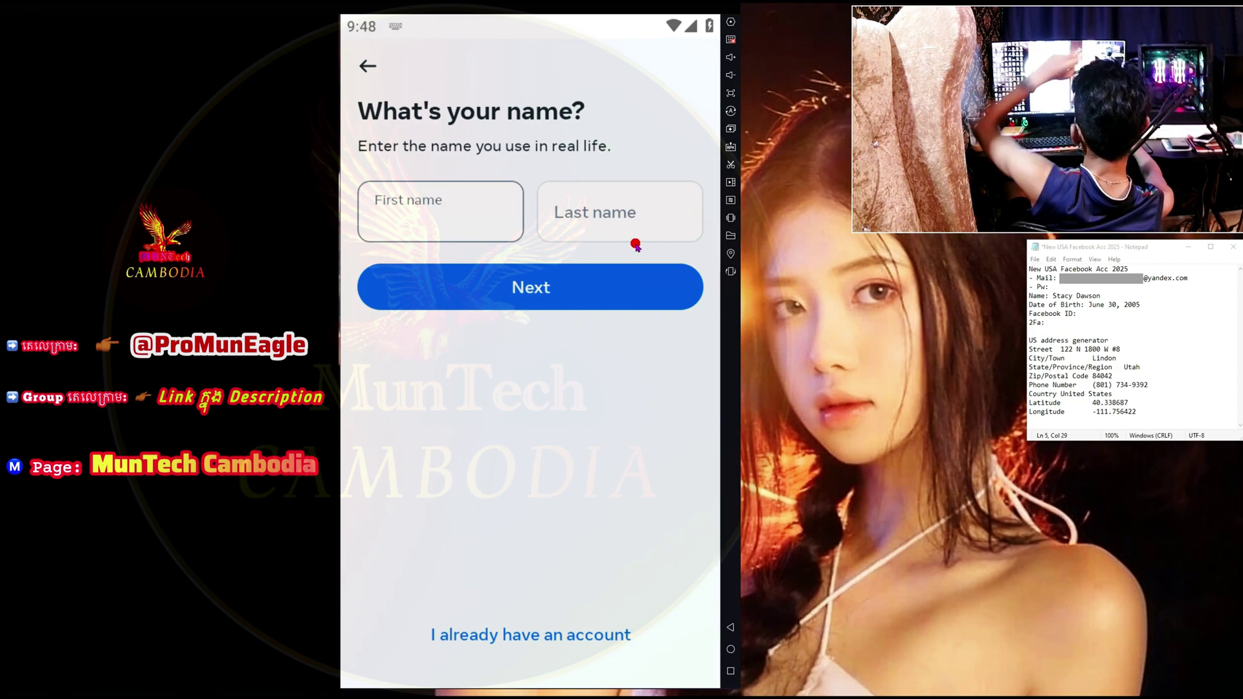
text(Stacy)
key(Tab)
text(Dawson)
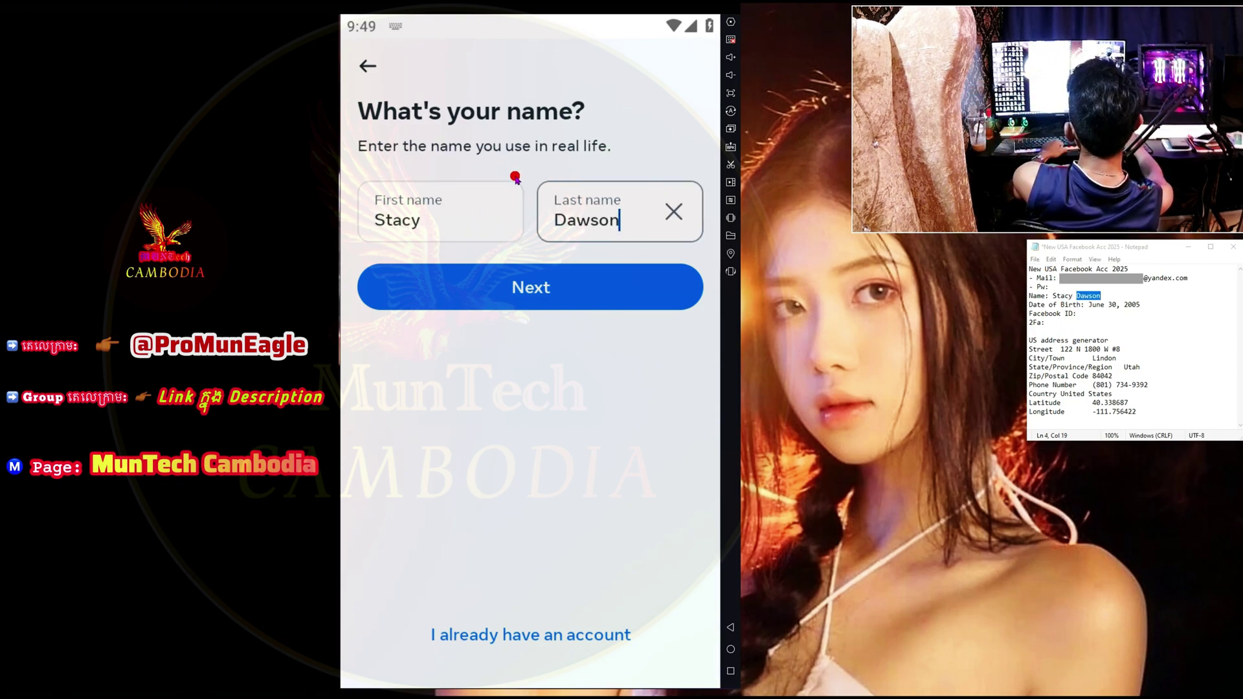
Roll the date picker to June 30, 2005 and set it as the birthday.
click(532, 291)
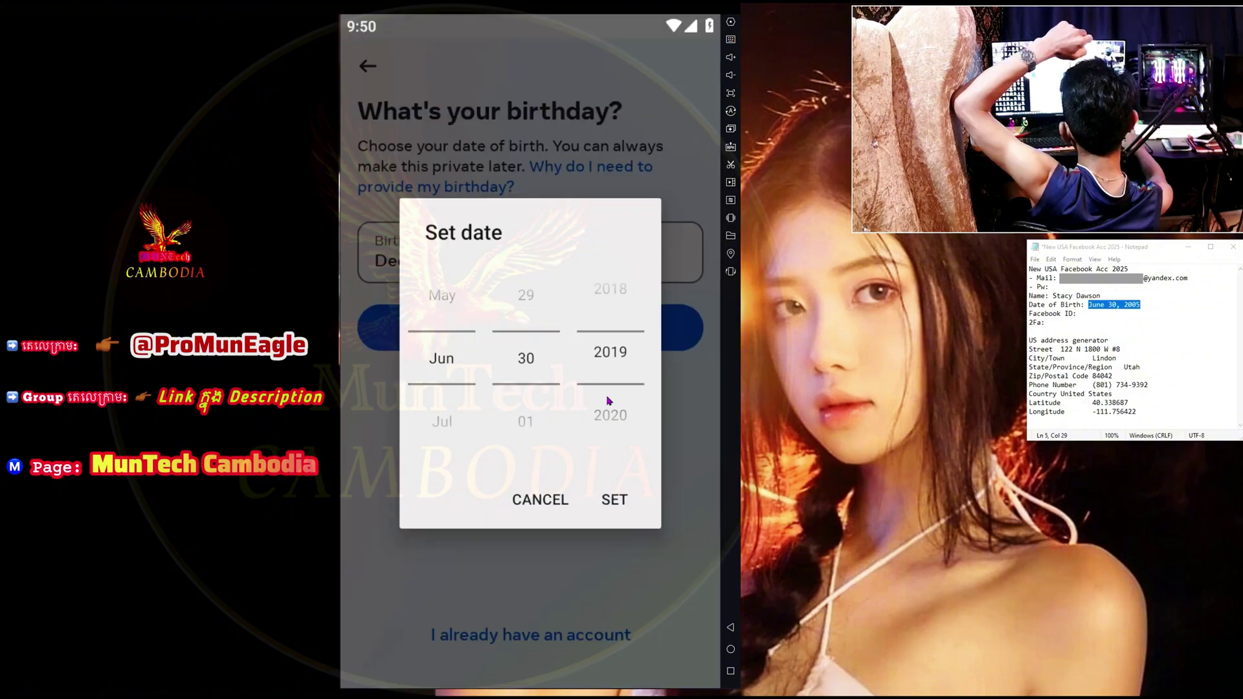
scroll(608, 401, up, 6)
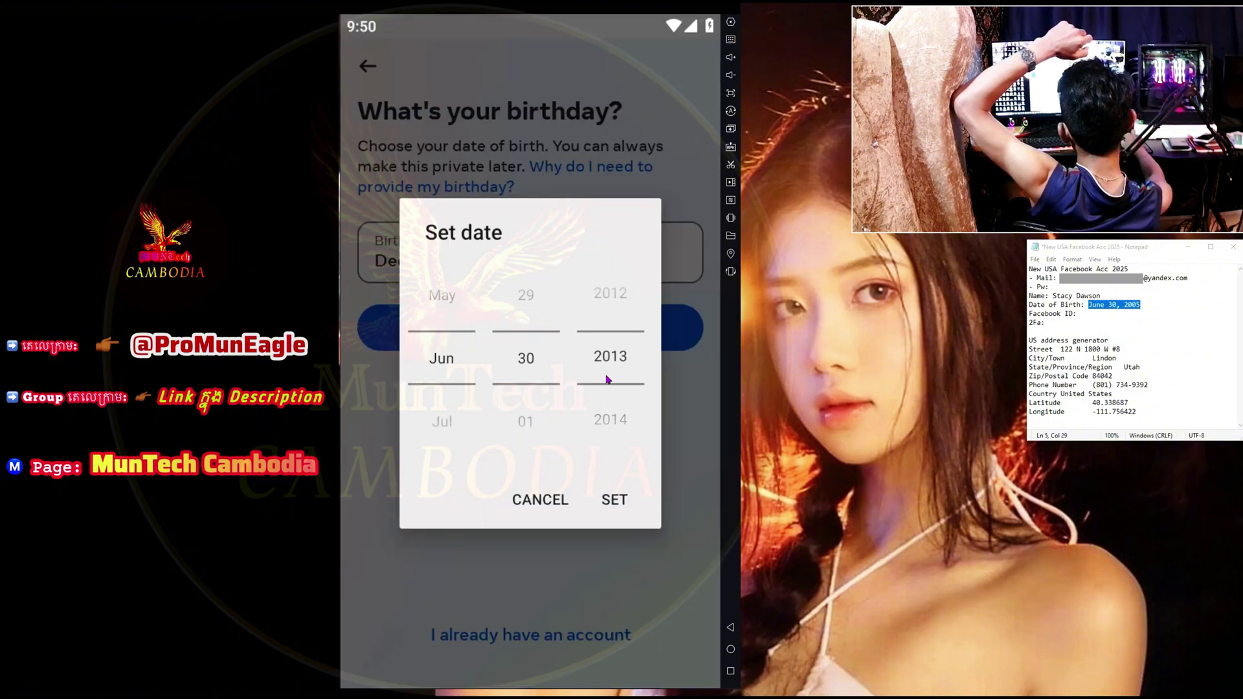
scroll(608, 379, up, 4)
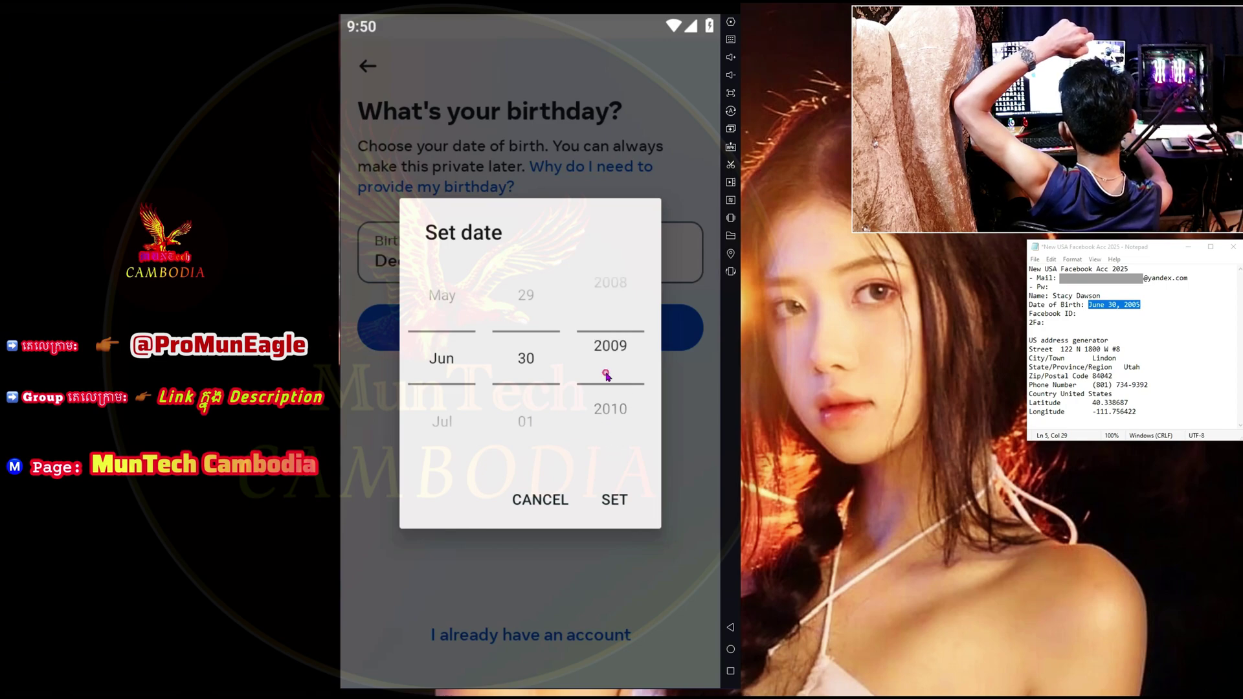
scroll(606, 376, up, 4)
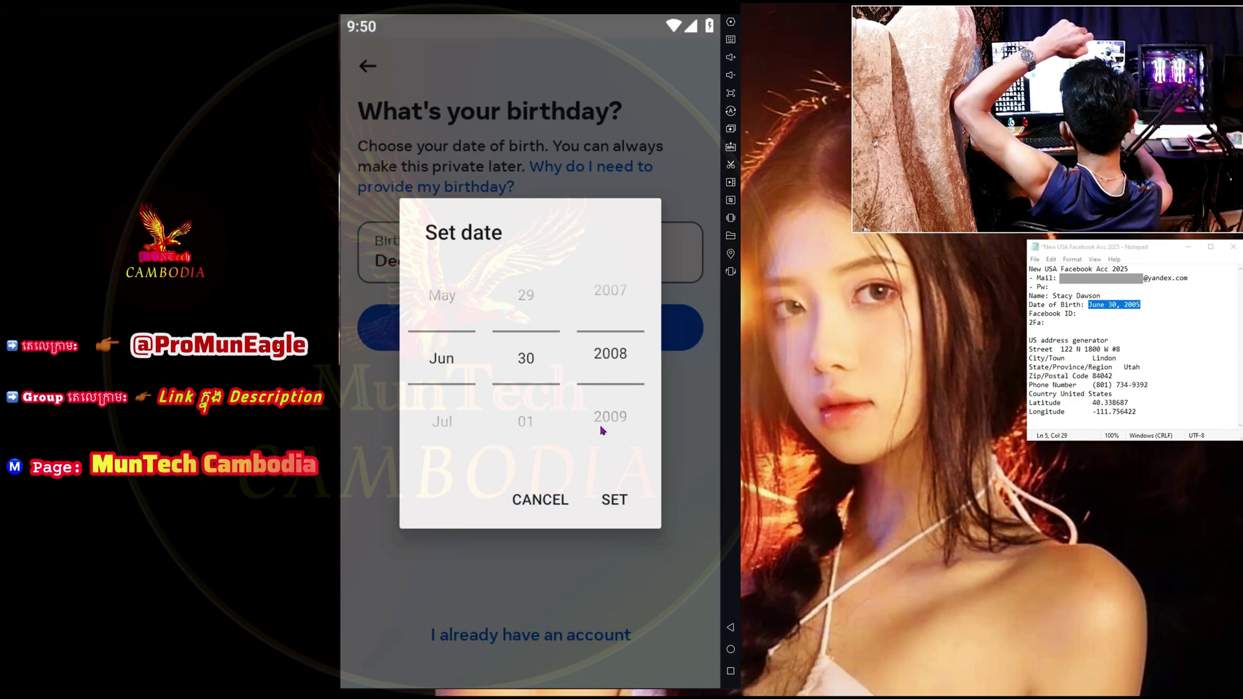
click(613, 501)
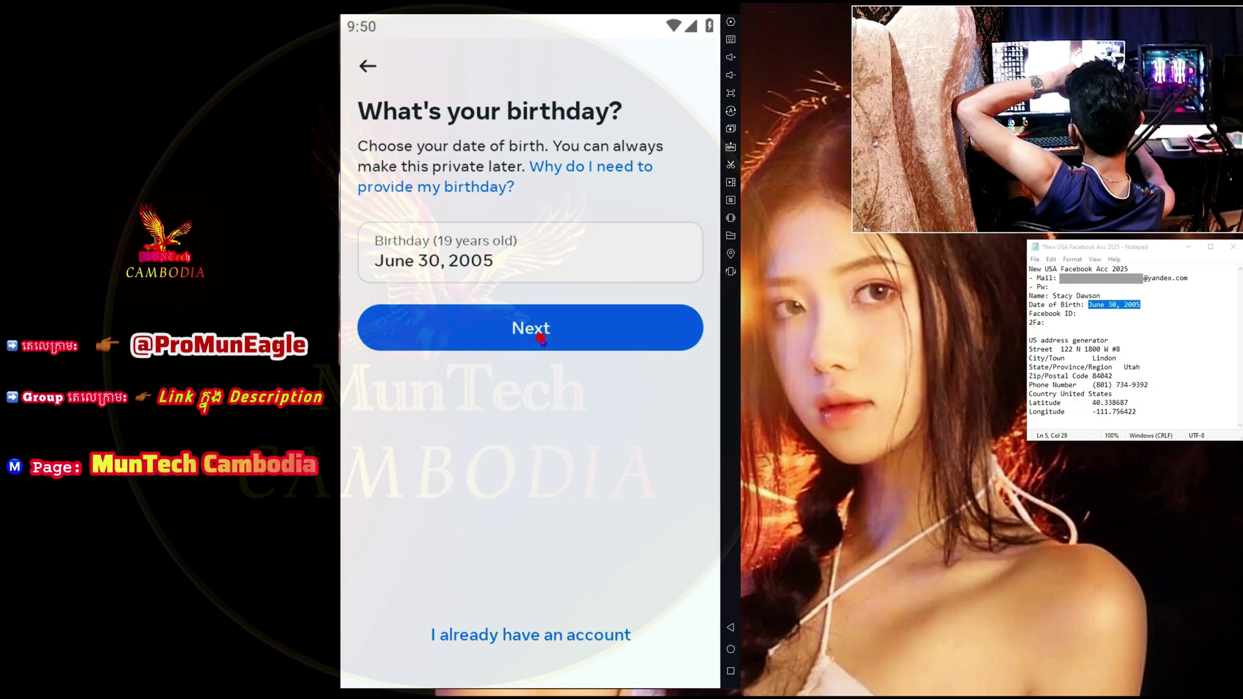
Confirm the birthday, select the Female gender option, and move on to the mobile number.
click(541, 338)
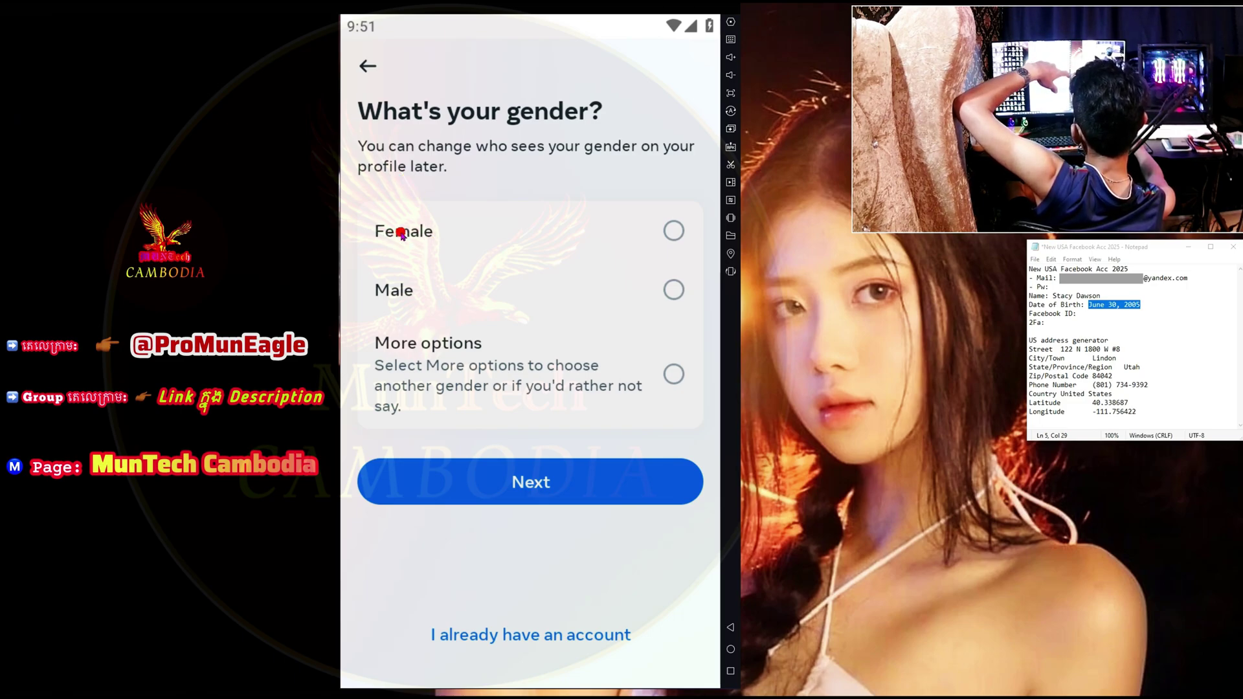
click(674, 233)
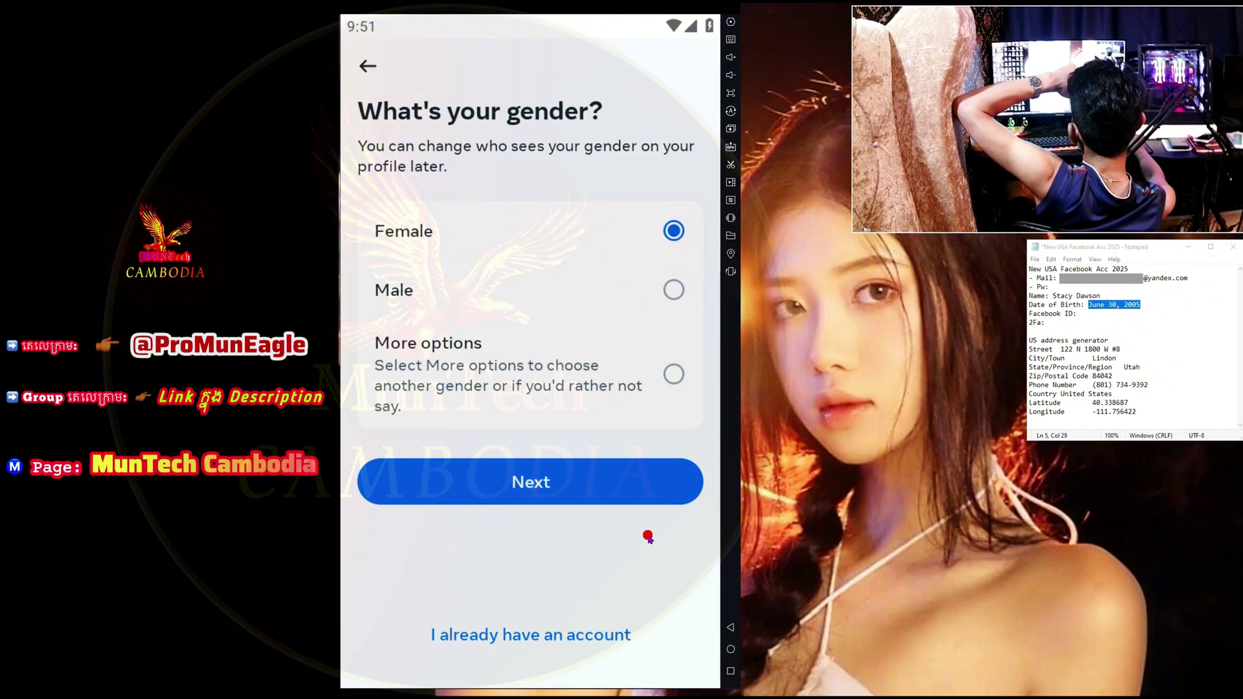
click(531, 491)
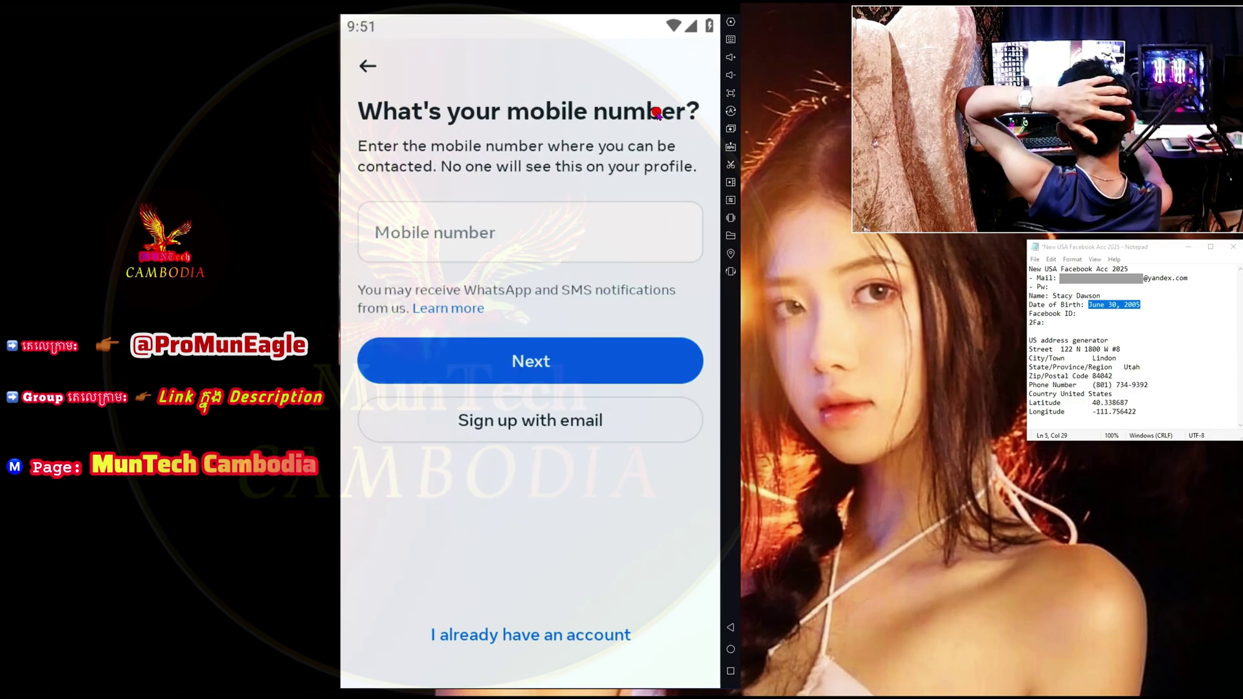
Try signing up with the copied email address, then clear it out.
click(492, 233)
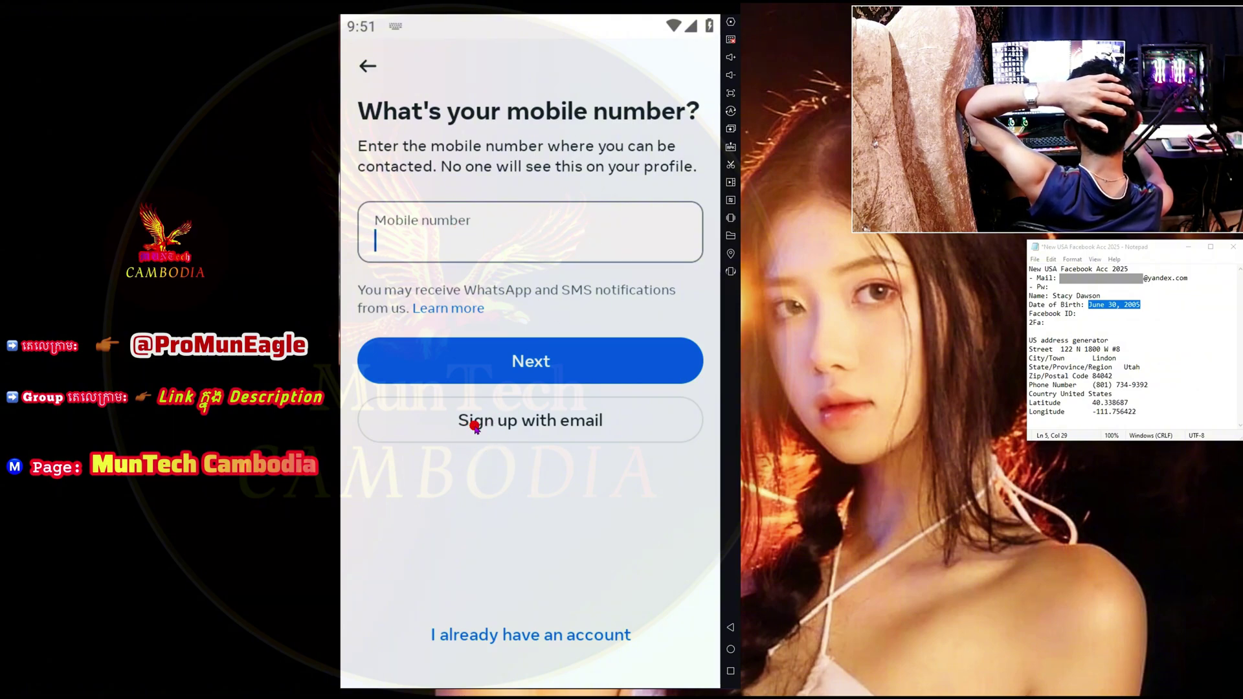
click(532, 429)
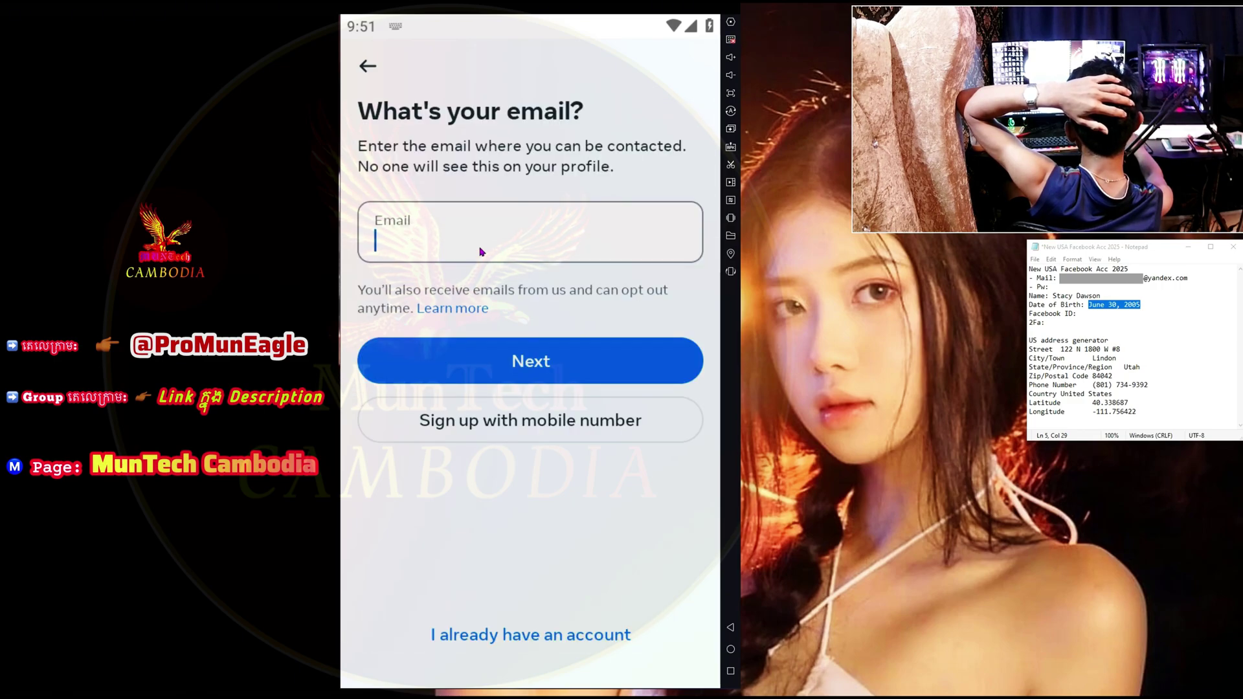
click(398, 218)
key(ctrl+v)
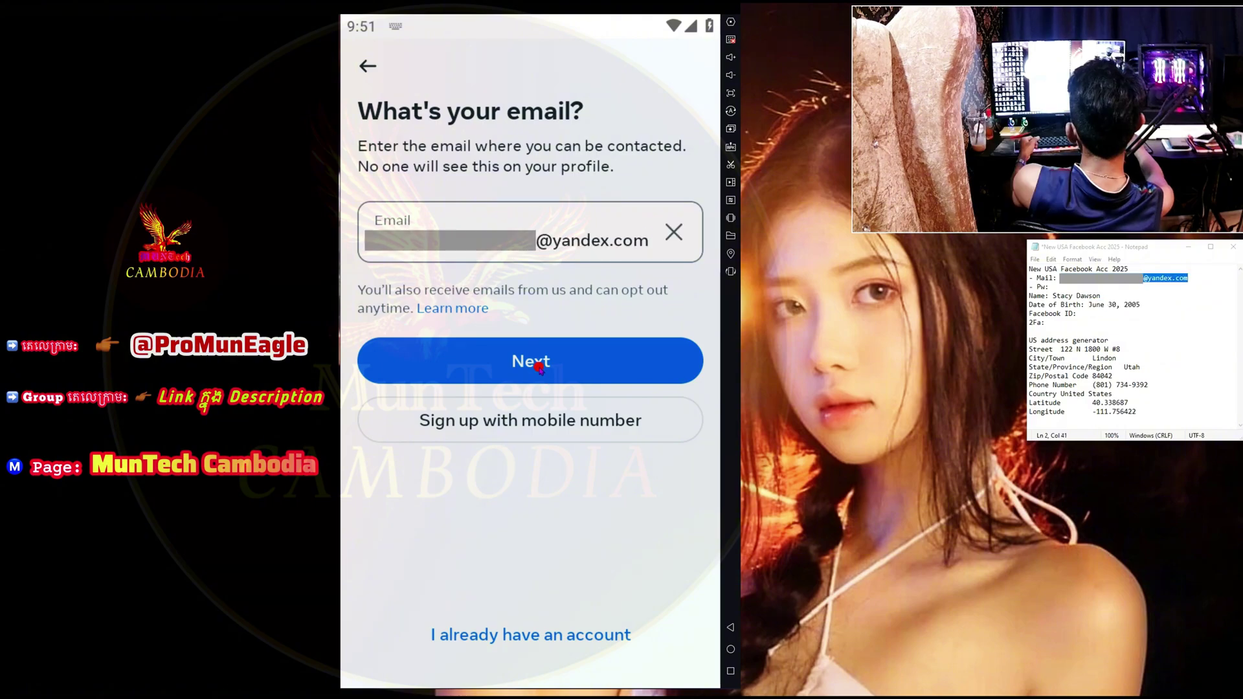
click(539, 368)
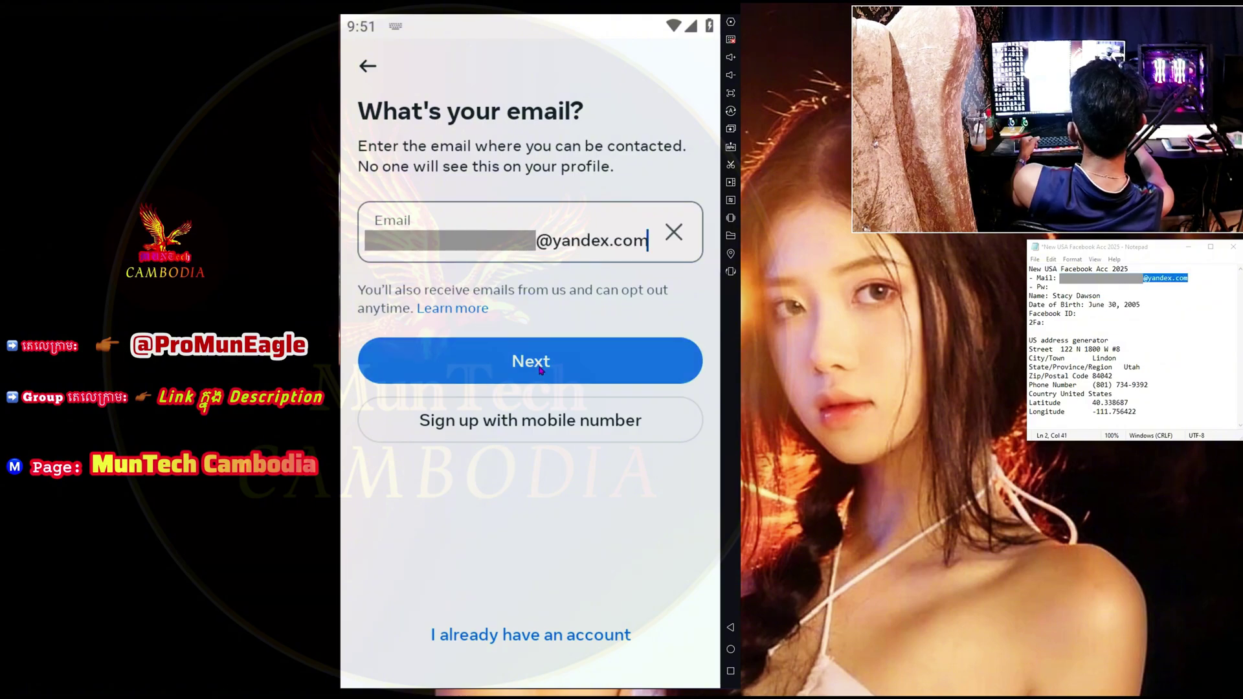
click(652, 256)
click(673, 233)
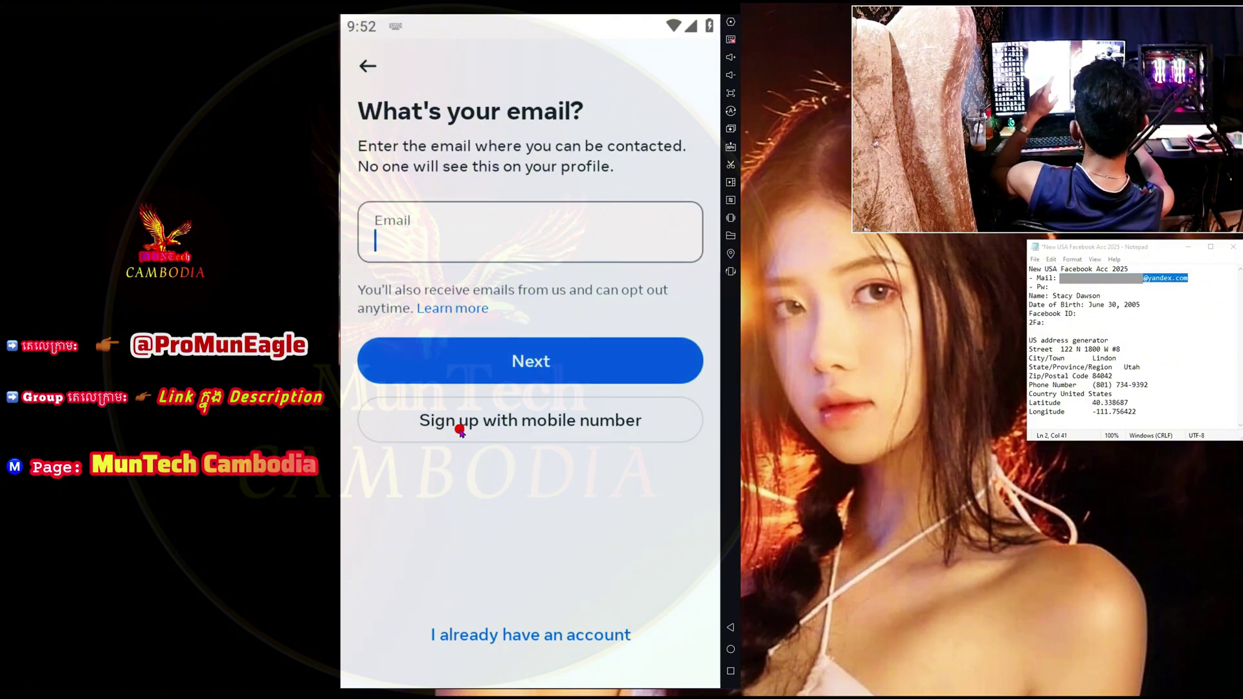
Enter the copied phone number with a leading 1 and continue despite the existing-account warning.
click(507, 429)
click(472, 250)
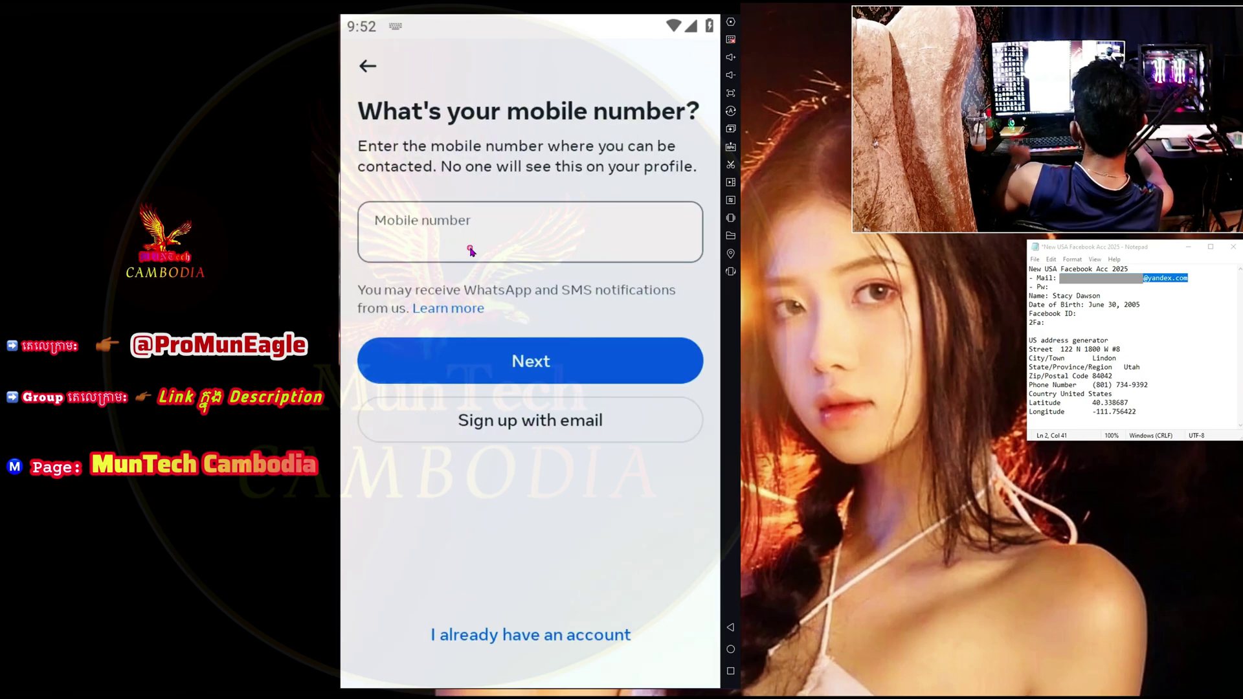
key(ctrl+v)
click(377, 241)
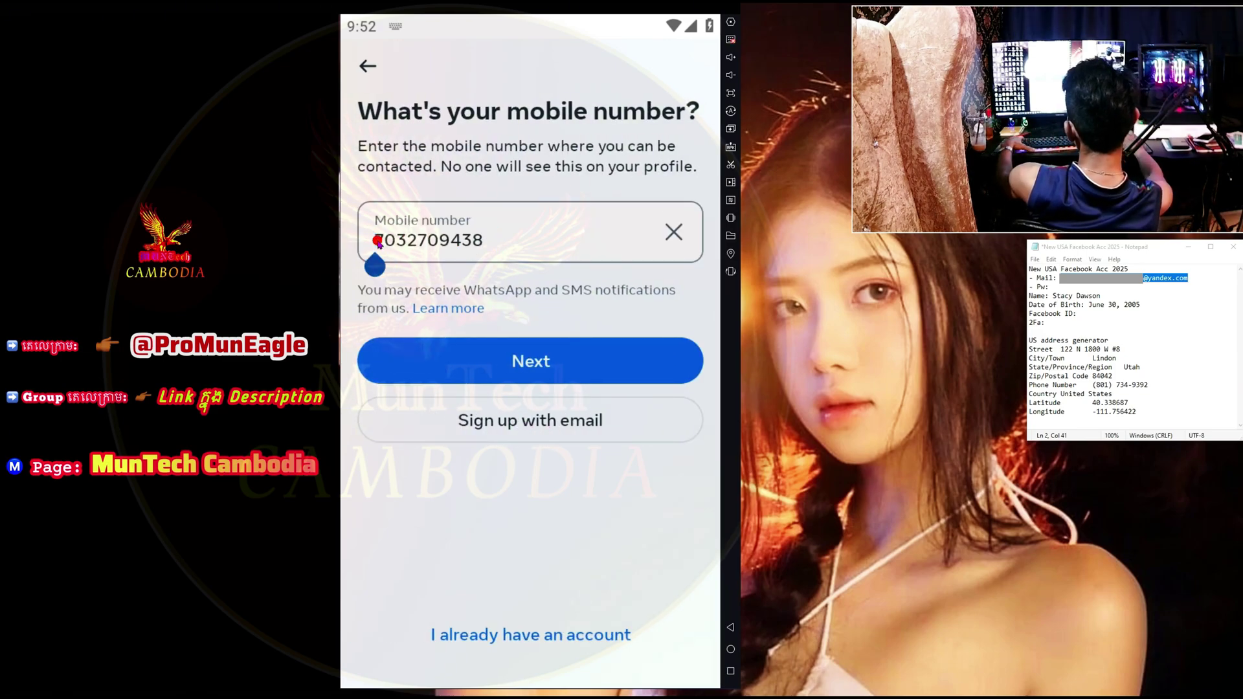
text(1)
click(547, 247)
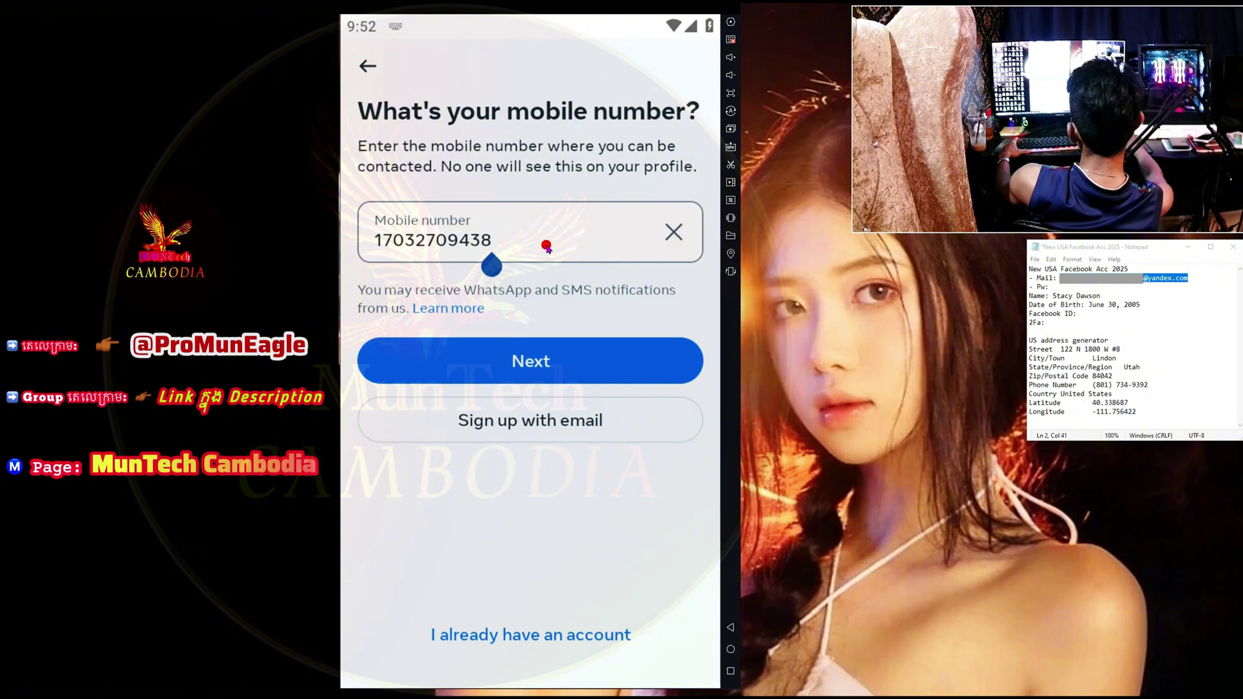
click(526, 368)
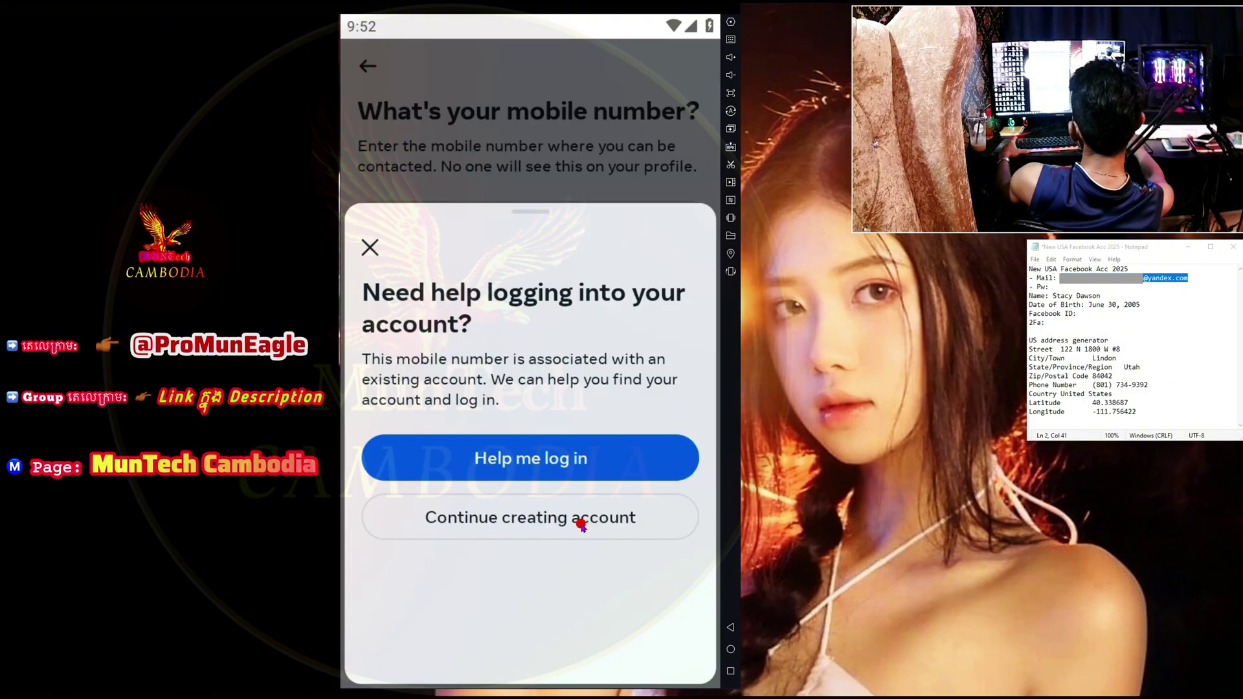
click(522, 518)
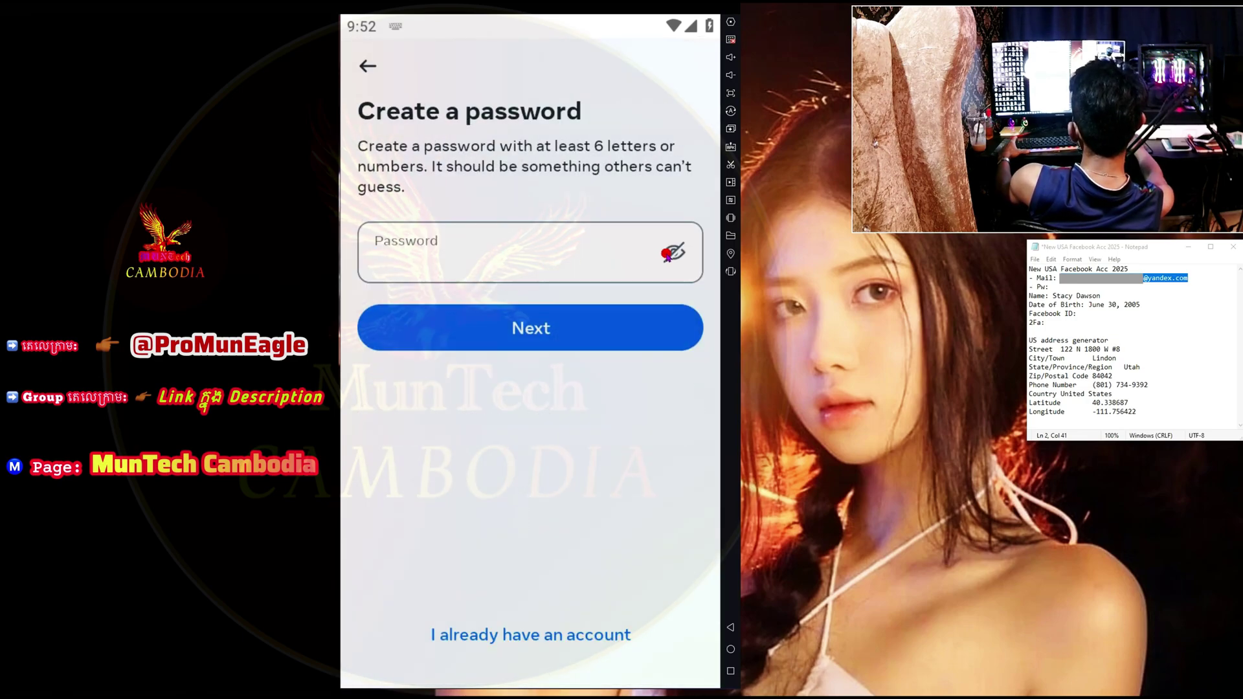
Paste the password from the notes into the Password field and submit it.
click(1063, 288)
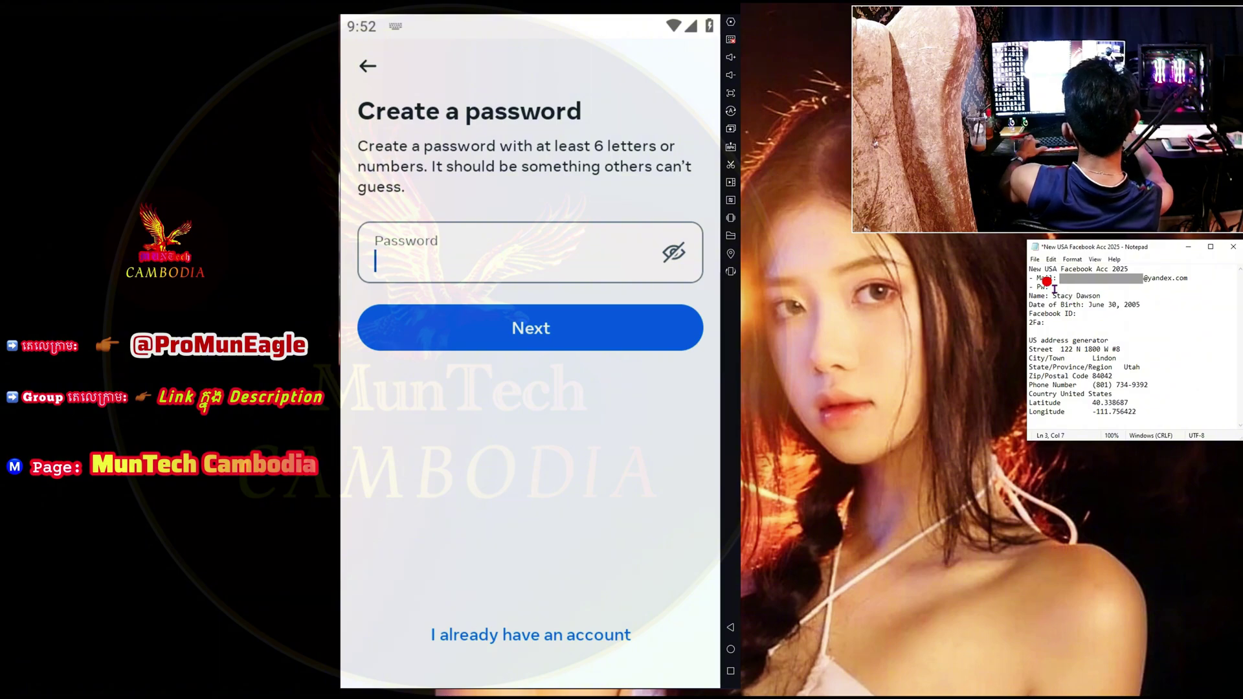
click(705, 269)
key(ctrl+v)
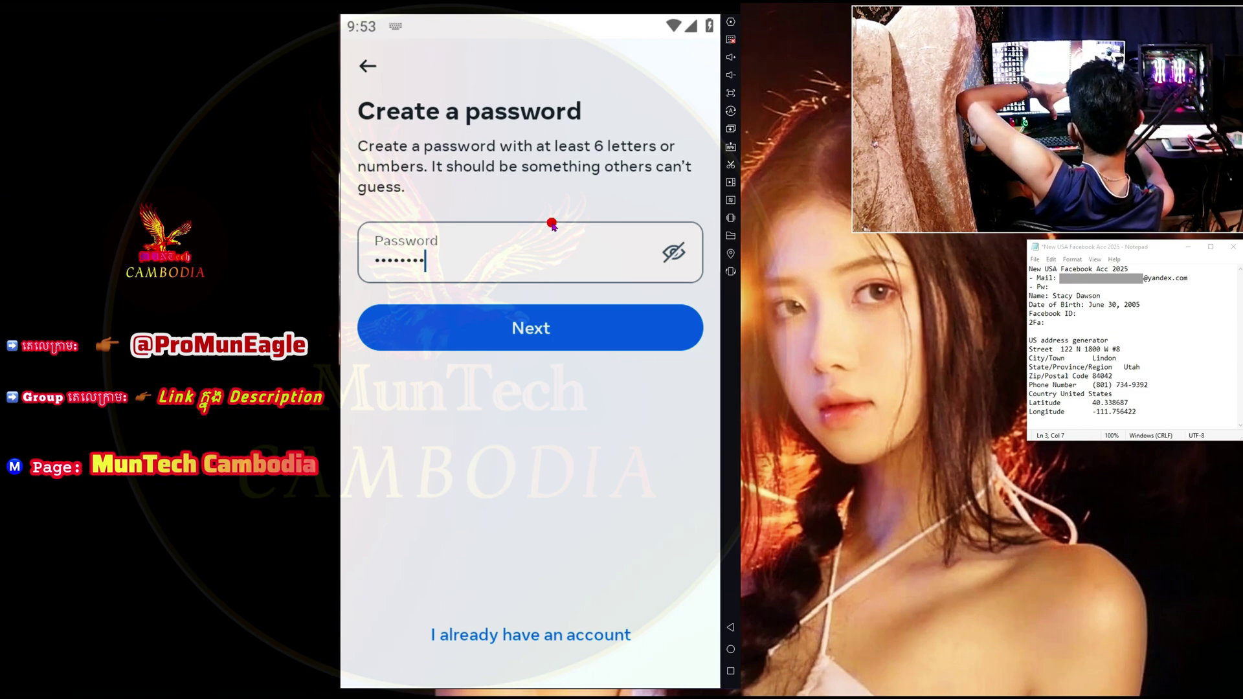
click(540, 338)
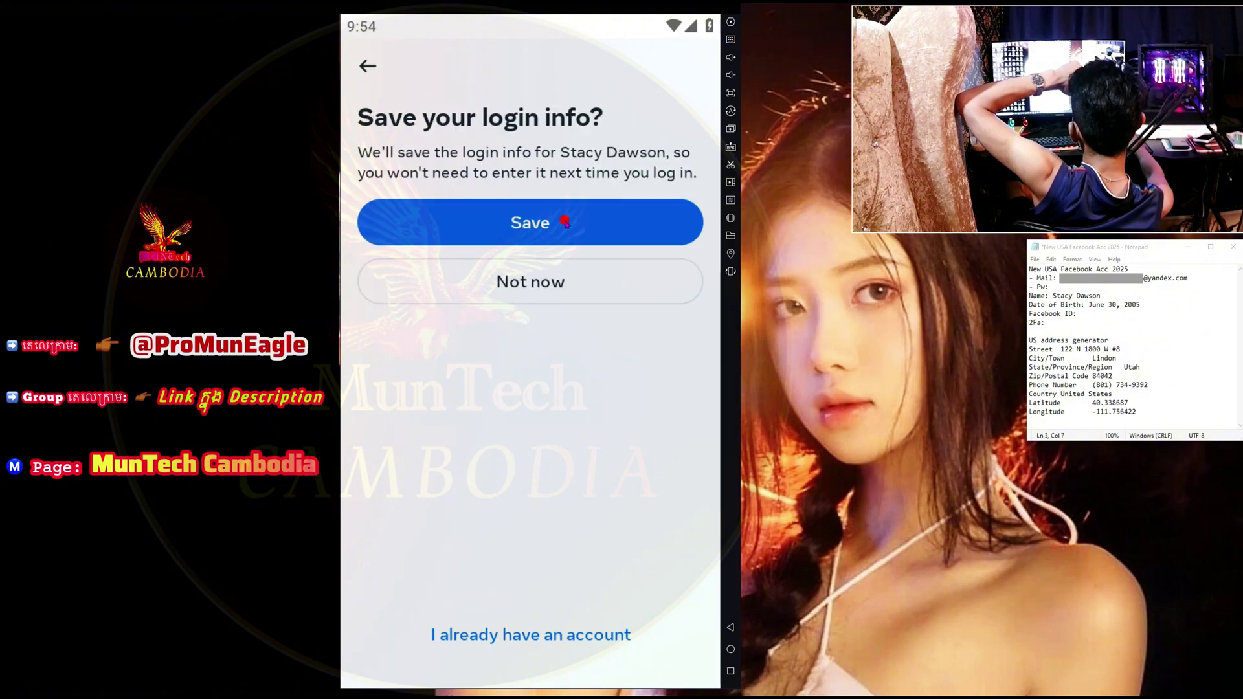
Save the login info, agree to the terms, request the SMS code, then view other confirmation options.
click(547, 227)
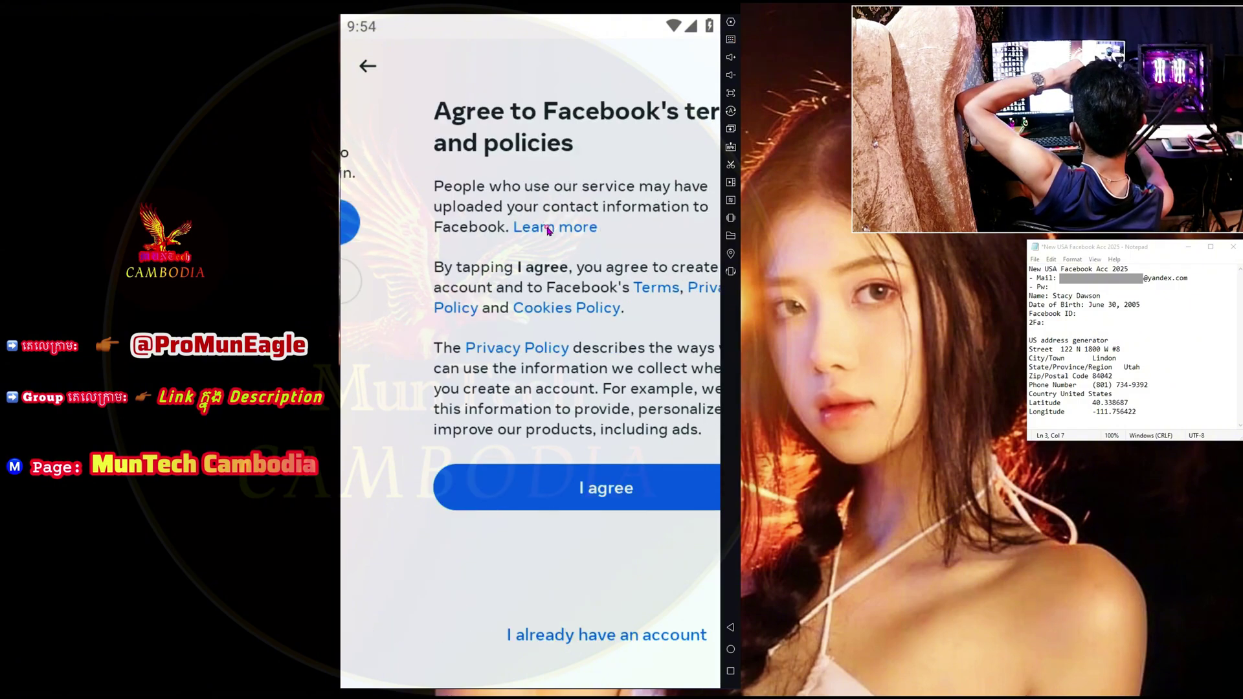
click(516, 499)
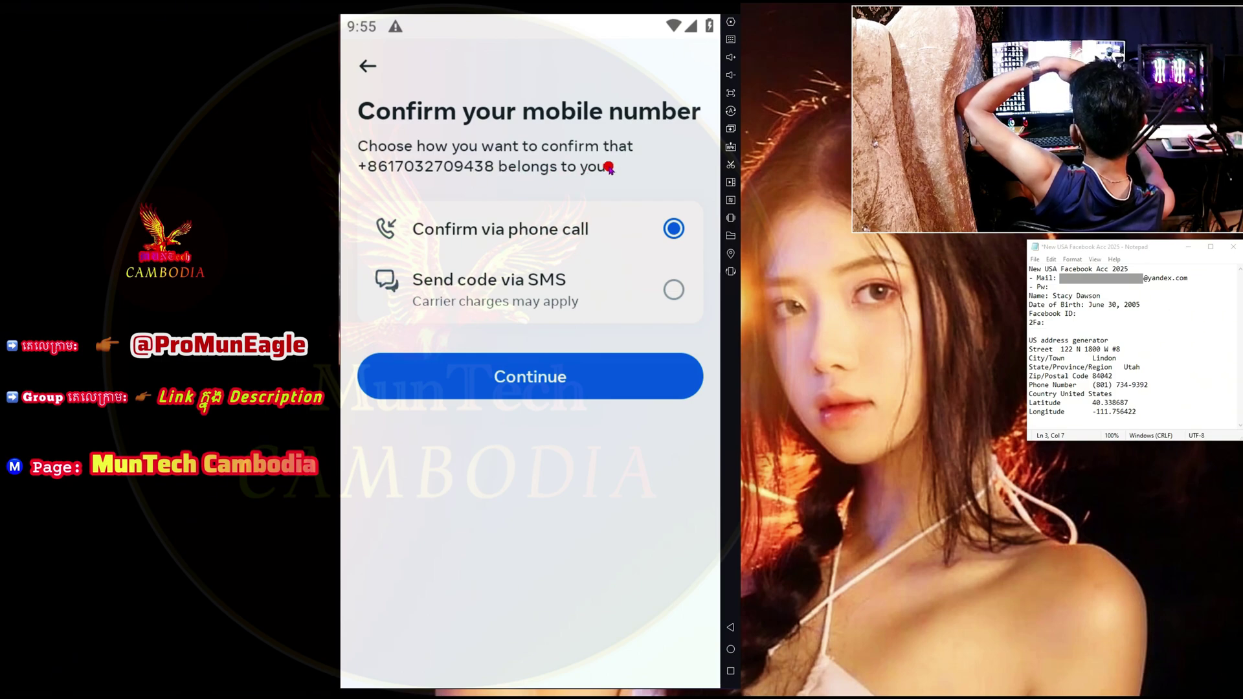
click(485, 319)
click(541, 378)
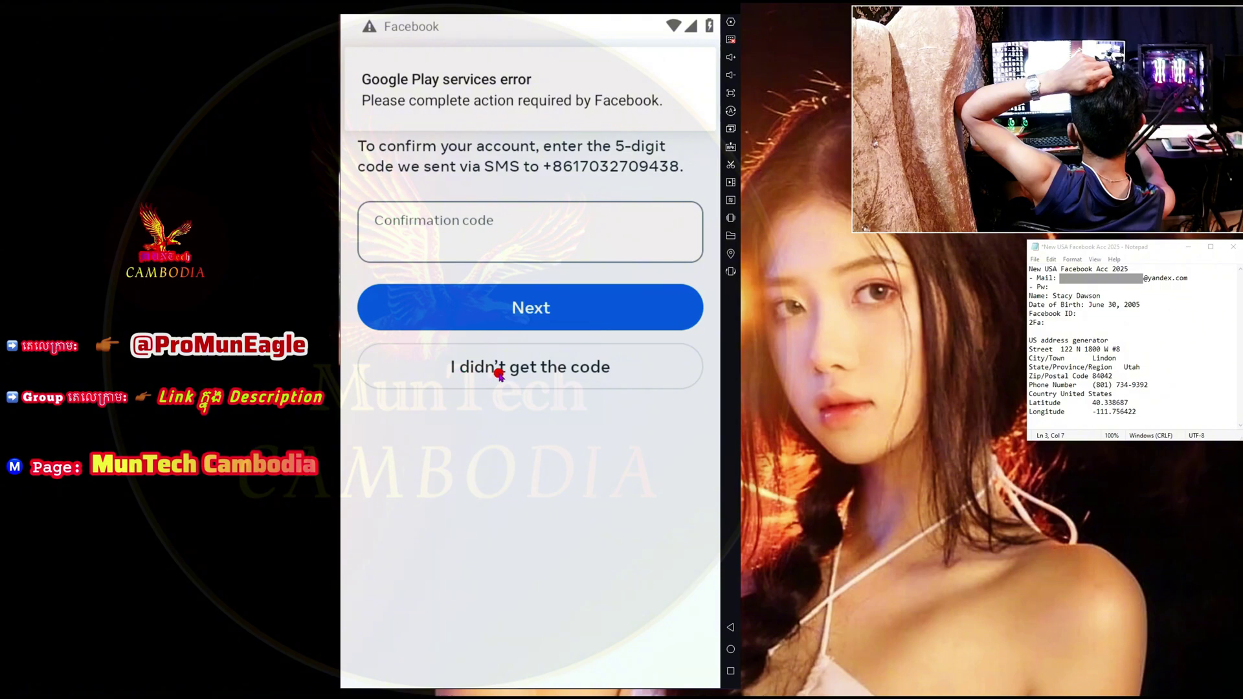
click(512, 375)
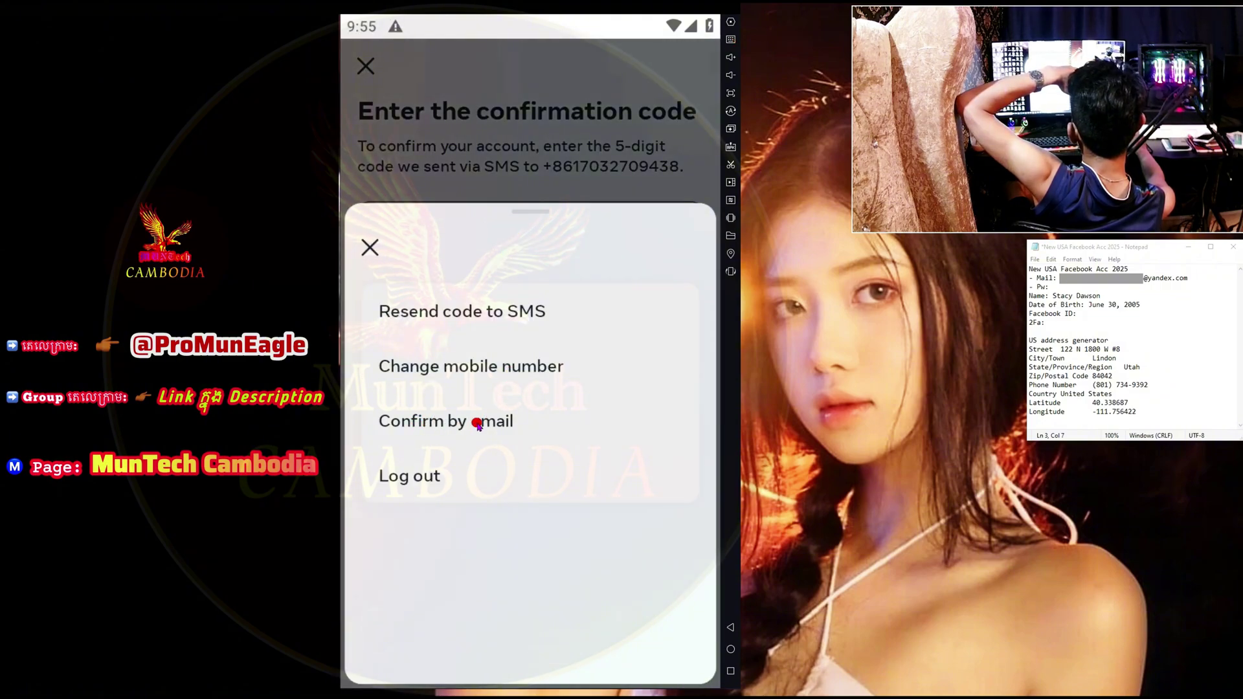
Switch to email confirmation and submit the Mail address copied from Notepad into the Email field.
click(477, 423)
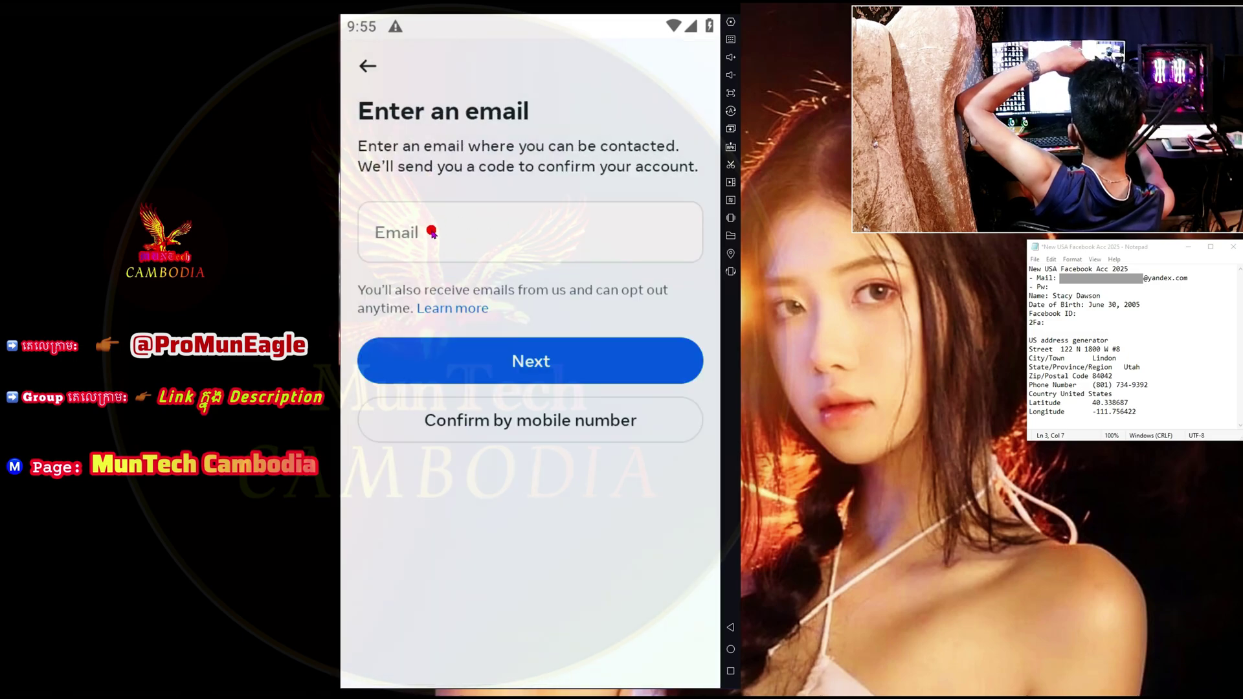
click(400, 240)
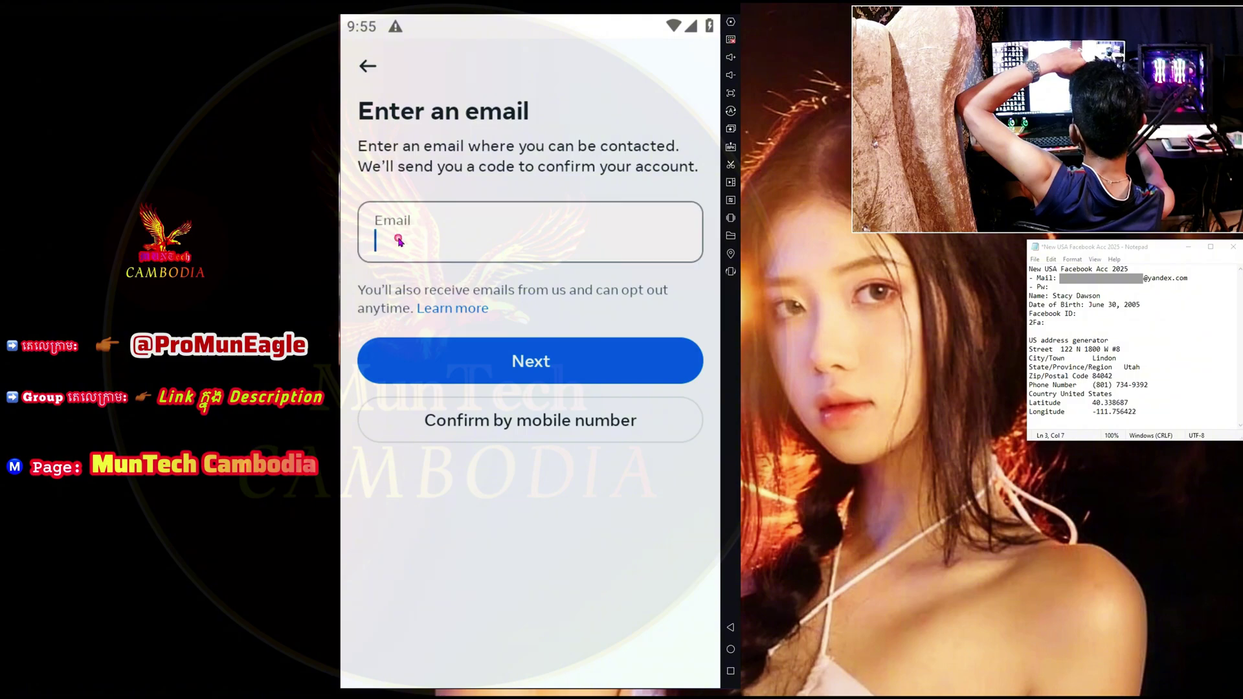
click(1060, 278)
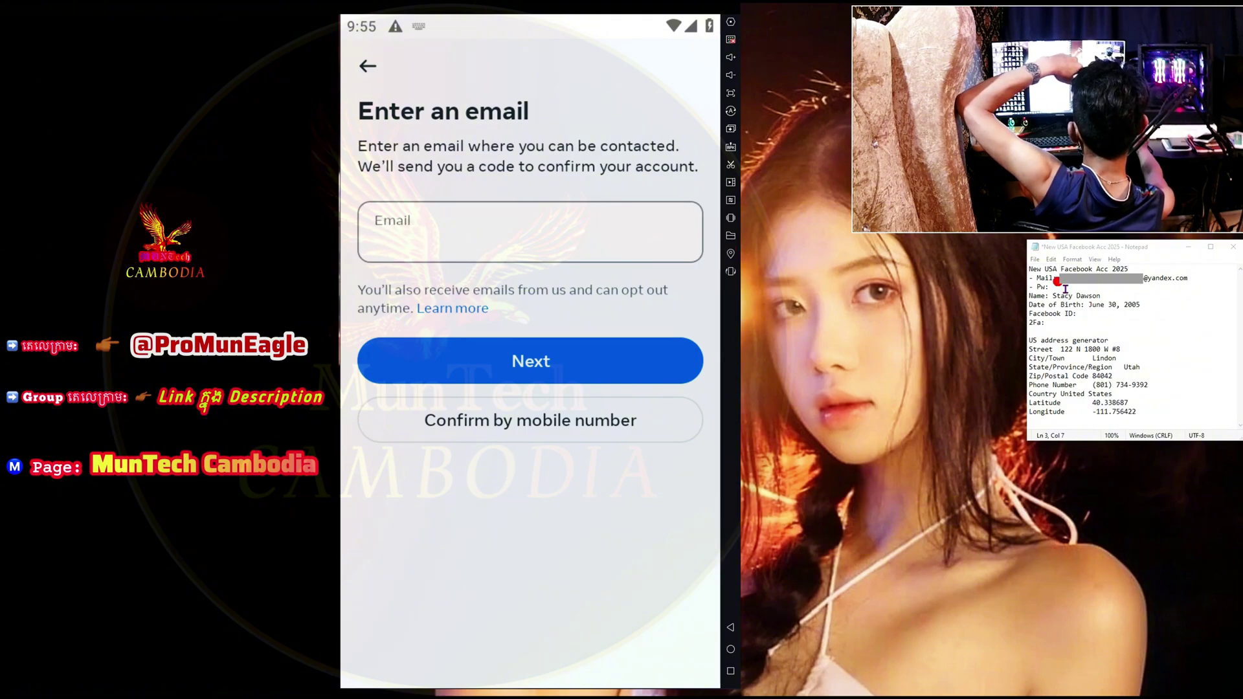
drag(1068, 286, 1196, 287)
key(ctrl+c)
click(453, 240)
key(ctrl+v)
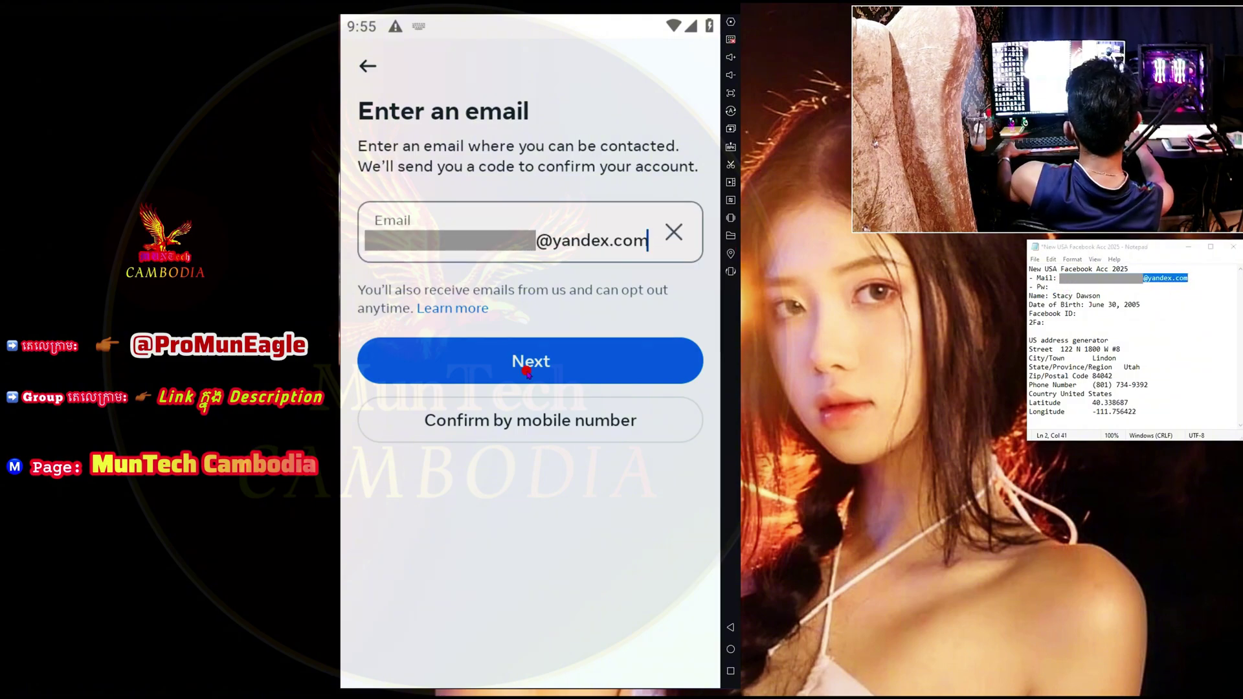
click(531, 361)
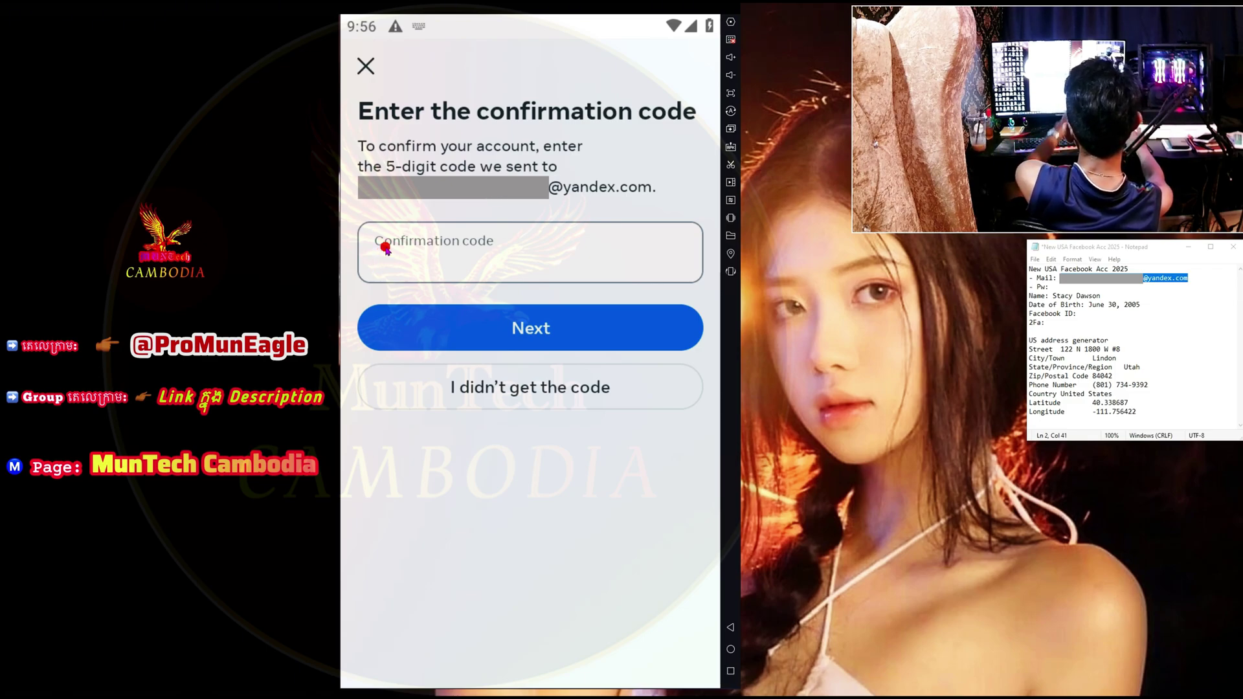
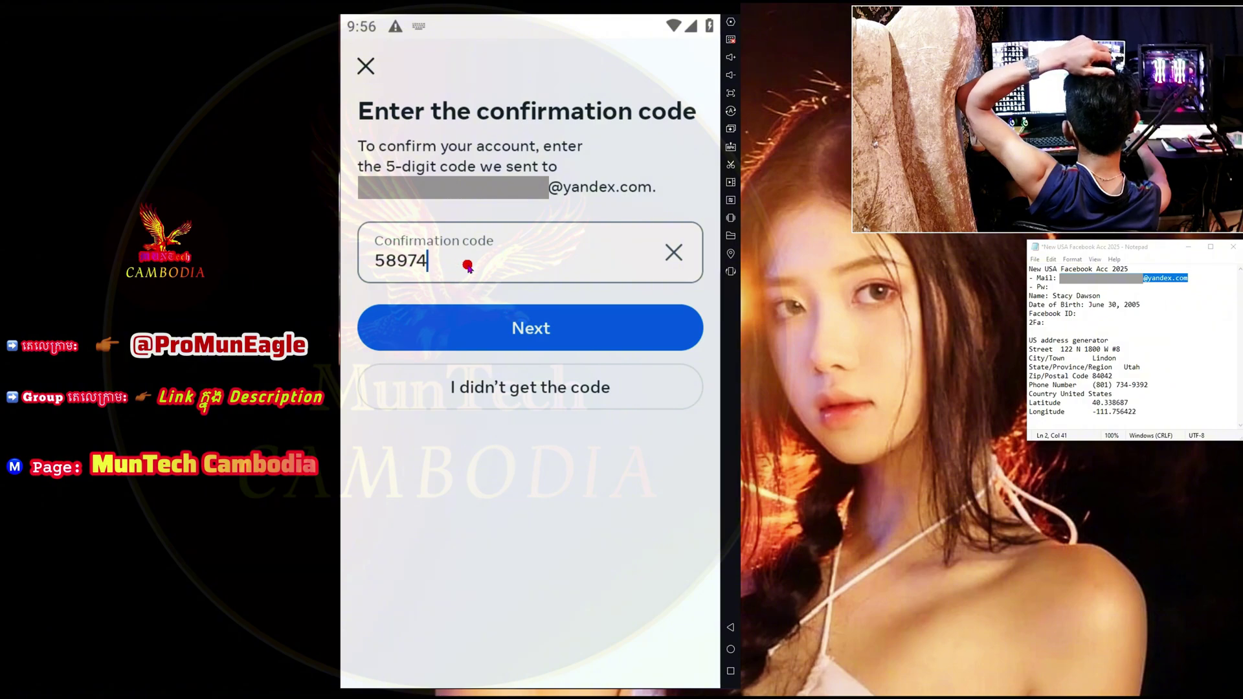
Enter the 5-digit confirmation code received by email and submit it.
click(555, 335)
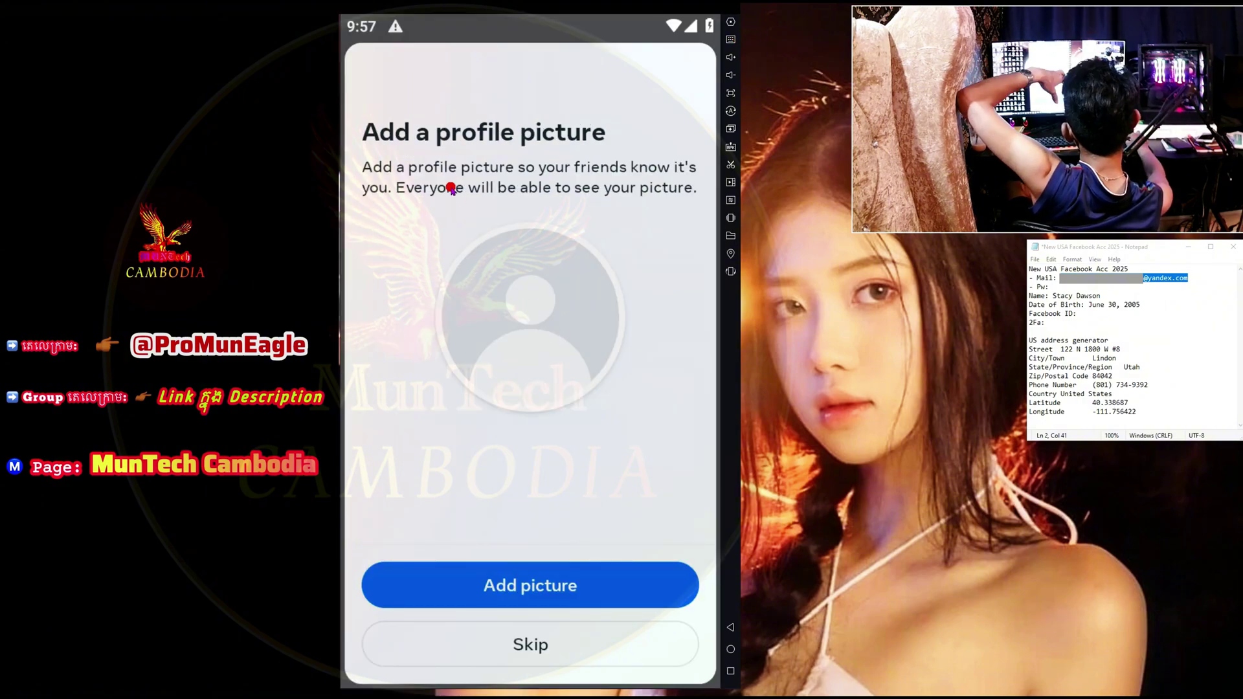